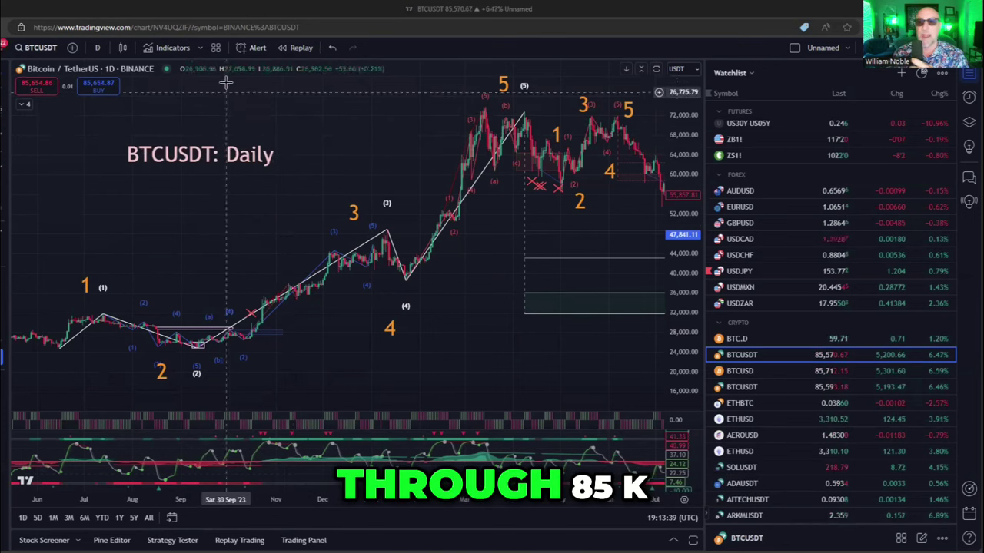
- Look up Trend Starter among the favourite indicators and examine its table of last pattern dates beside the latest Bitcoin candles
{"action": "left_click", "coordinate": [176, 50]}
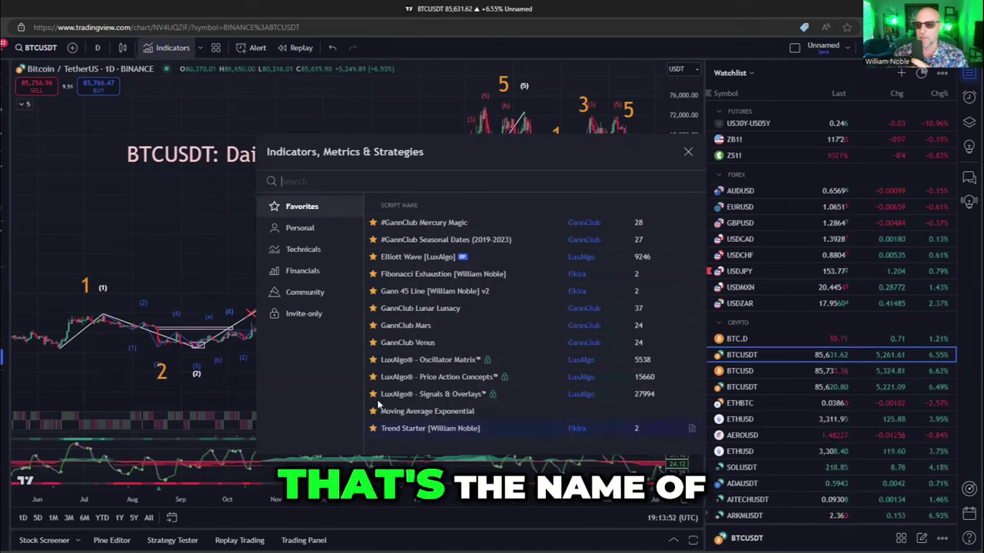
{"action": "key", "text": "Escape"}
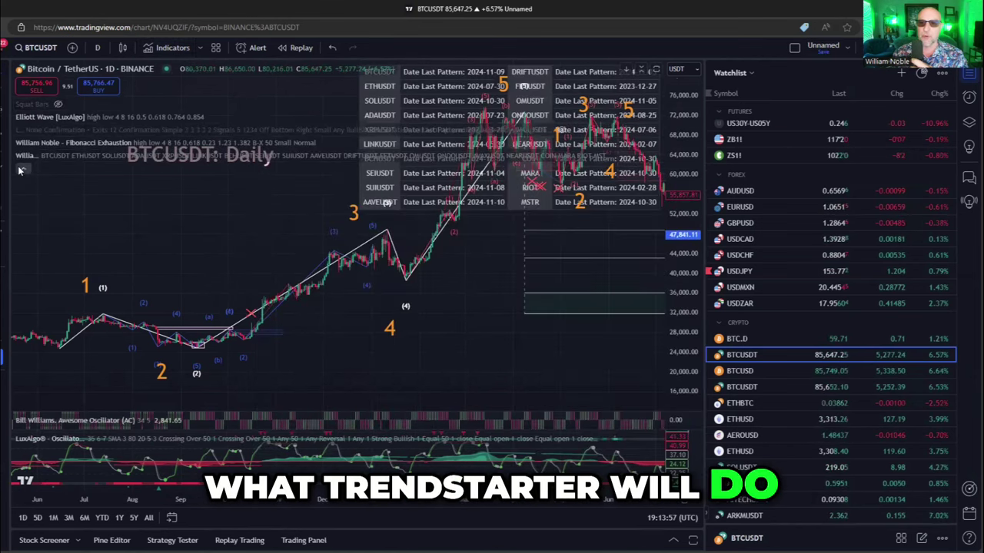
{"action": "left_click_drag", "start_coordinate": [329, 177], "coordinate": [231, 258]}
{"action": "left_click_drag", "start_coordinate": [88, 246], "coordinate": [0, 250]}
{"action": "left_click_drag", "start_coordinate": [431, 300], "coordinate": [318, 307]}
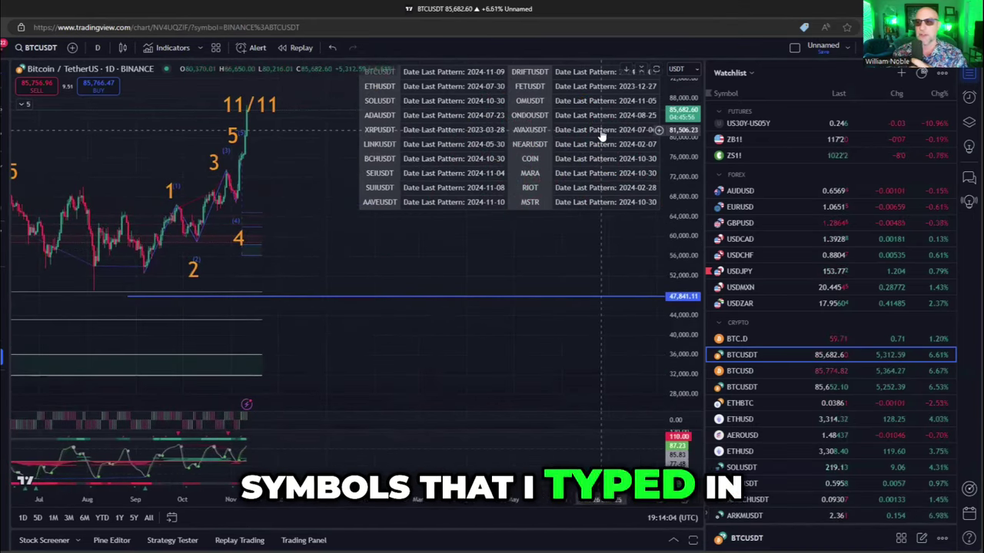
{"action": "left_click_drag", "start_coordinate": [295, 133], "coordinate": [285, 169]}
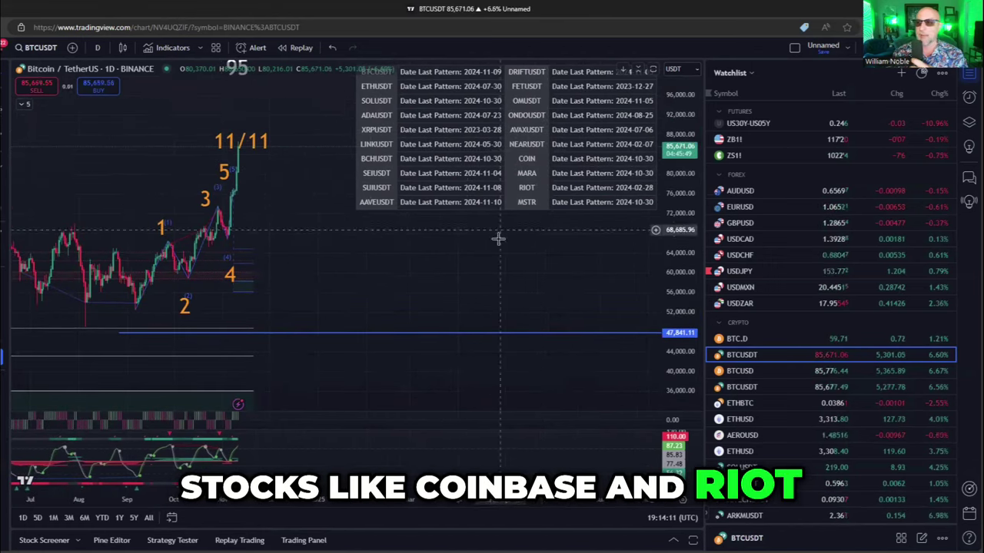
{"action": "left_click_drag", "start_coordinate": [498, 238], "coordinate": [485, 242]}
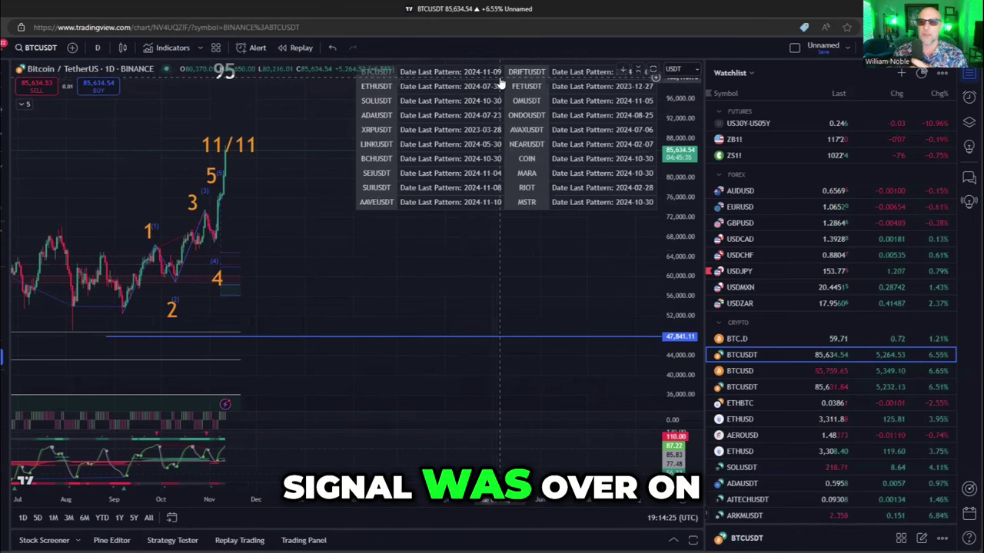
- Hide the Trend Starter indicator on the Bitcoin daily chart and collapse the indicator legend
{"action": "left_click", "coordinate": [25, 105]}
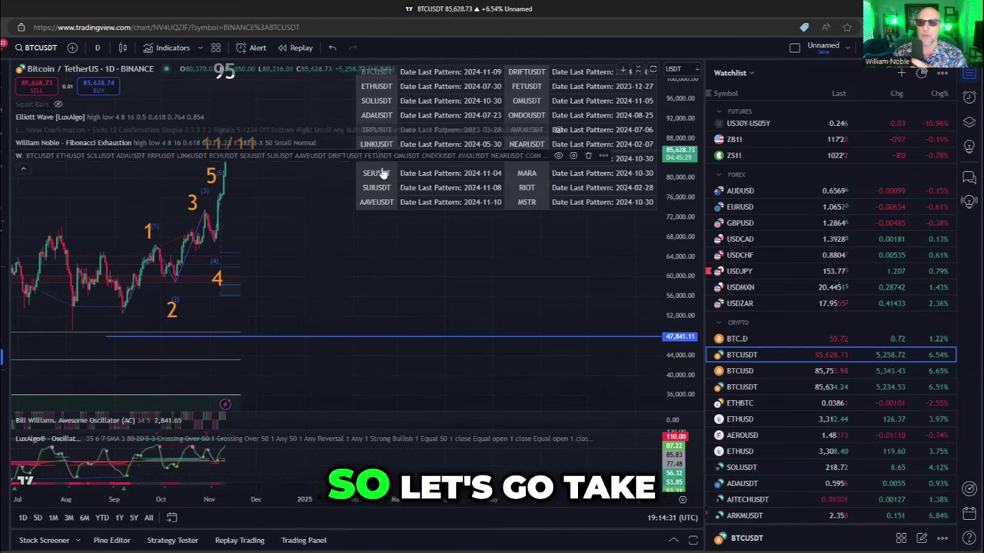
{"action": "left_click", "coordinate": [559, 155]}
{"action": "left_click", "coordinate": [23, 167]}
{"action": "left_click_drag", "start_coordinate": [495, 232], "coordinate": [584, 242]}
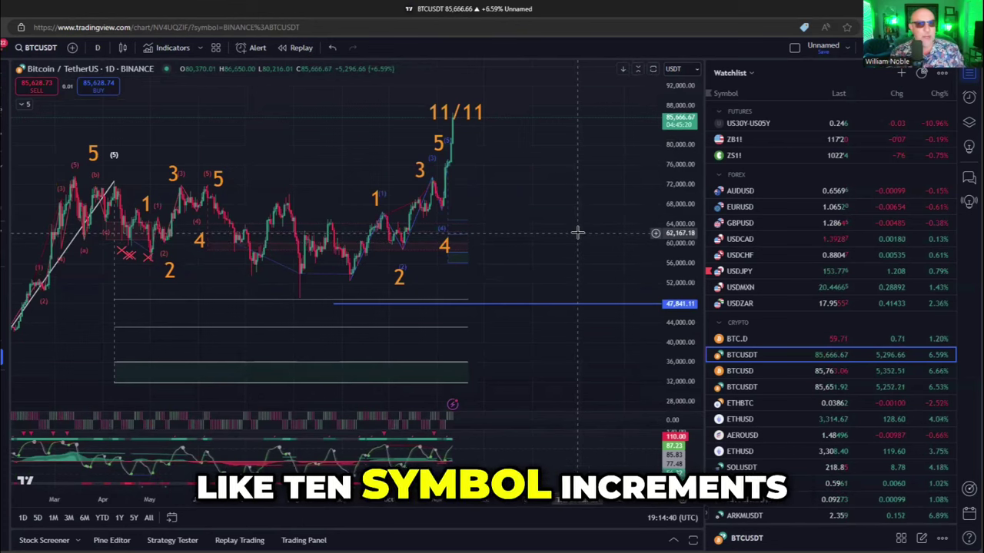
- Reposition the orange wave labels 1, 3 and 5 beside the peaks of the latest advance, and move the chart title clear of the candles
{"action": "scroll", "coordinate": [563, 221], "scroll_direction": "up", "scroll_amount": 2}
{"action": "left_click_drag", "start_coordinate": [527, 202], "coordinate": [545, 295]}
{"action": "scroll", "coordinate": [545, 294], "scroll_direction": "down", "scroll_amount": 3}
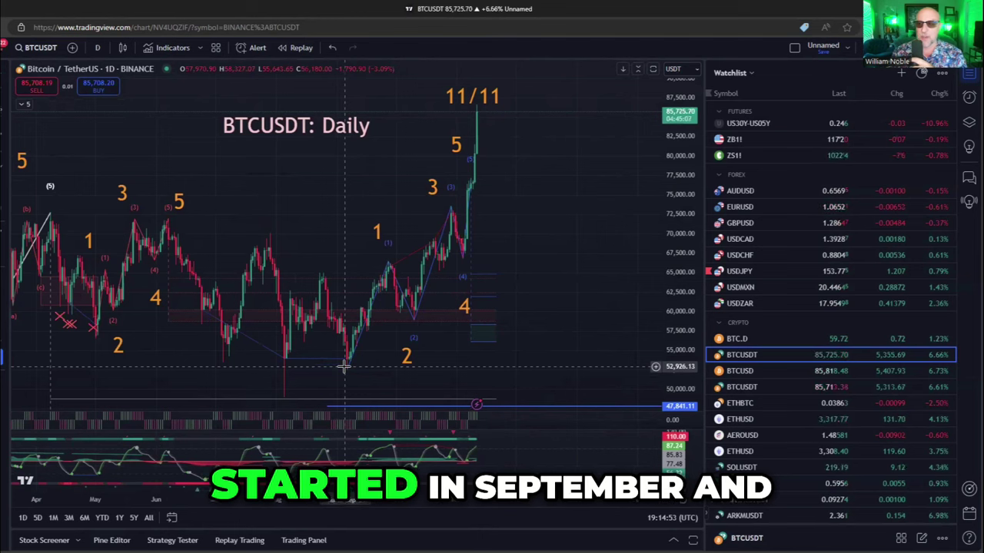
{"action": "left_click_drag", "start_coordinate": [571, 248], "coordinate": [619, 270]}
{"action": "scroll", "coordinate": [597, 275], "scroll_direction": "up", "scroll_amount": 3}
{"action": "left_click_drag", "start_coordinate": [424, 198], "coordinate": [446, 208]}
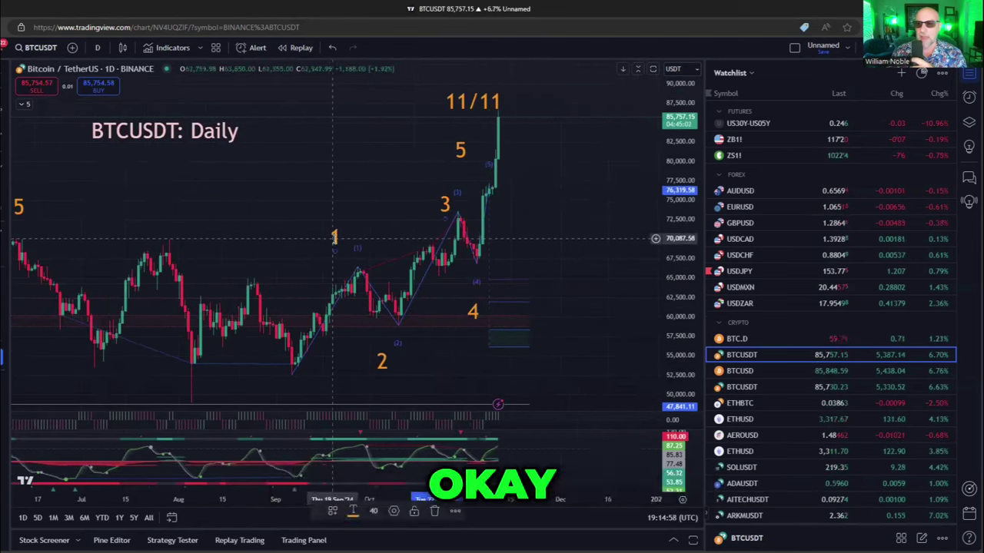
{"action": "left_click_drag", "start_coordinate": [335, 238], "coordinate": [355, 231]}
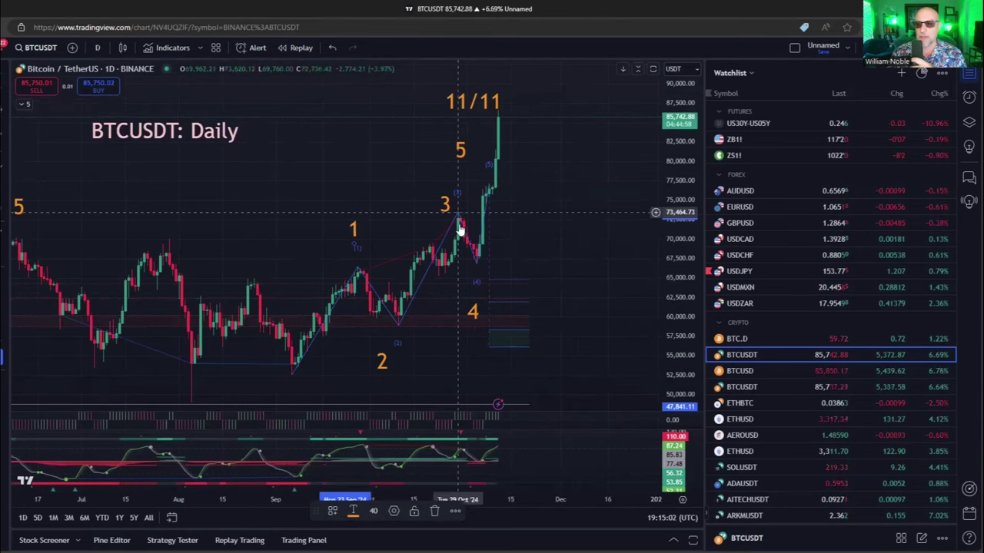
{"action": "left_click_drag", "start_coordinate": [463, 149], "coordinate": [476, 154]}
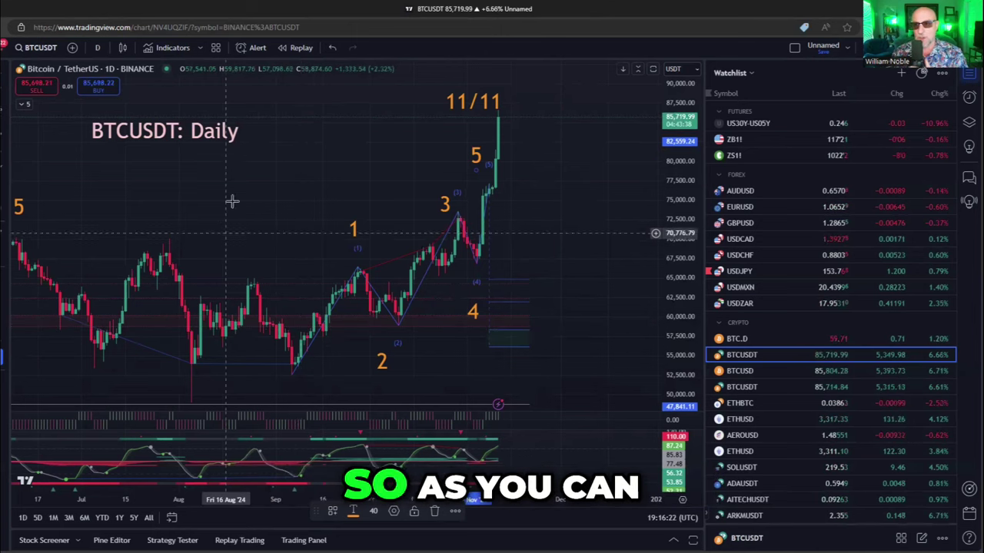
{"action": "left_click_drag", "start_coordinate": [164, 131], "coordinate": [299, 167]}
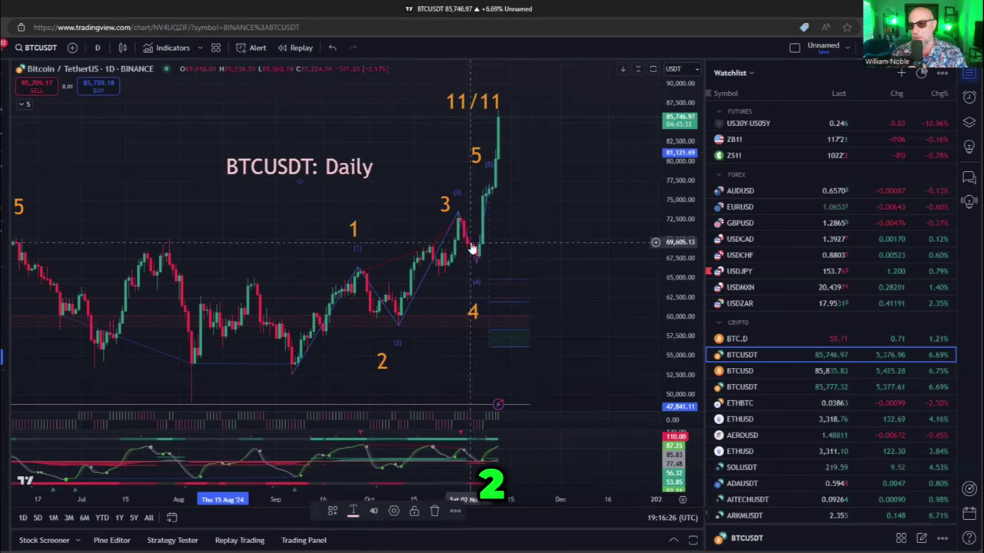
{"action": "left_click_drag", "start_coordinate": [349, 171], "coordinate": [261, 177]}
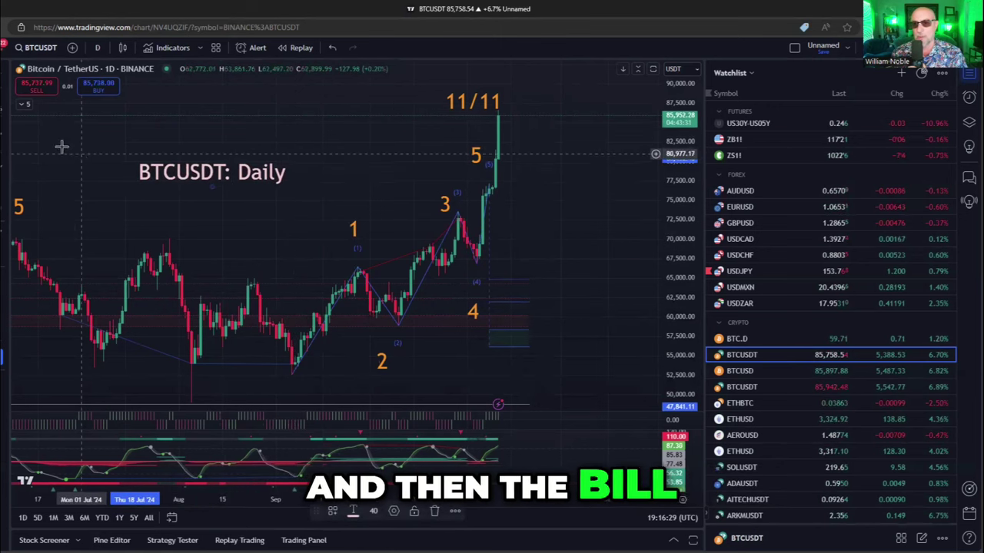
- Show the Trend Starter indicator again with its table clear of the candles, and collapse the indicator legend
{"action": "left_click", "coordinate": [24, 105]}
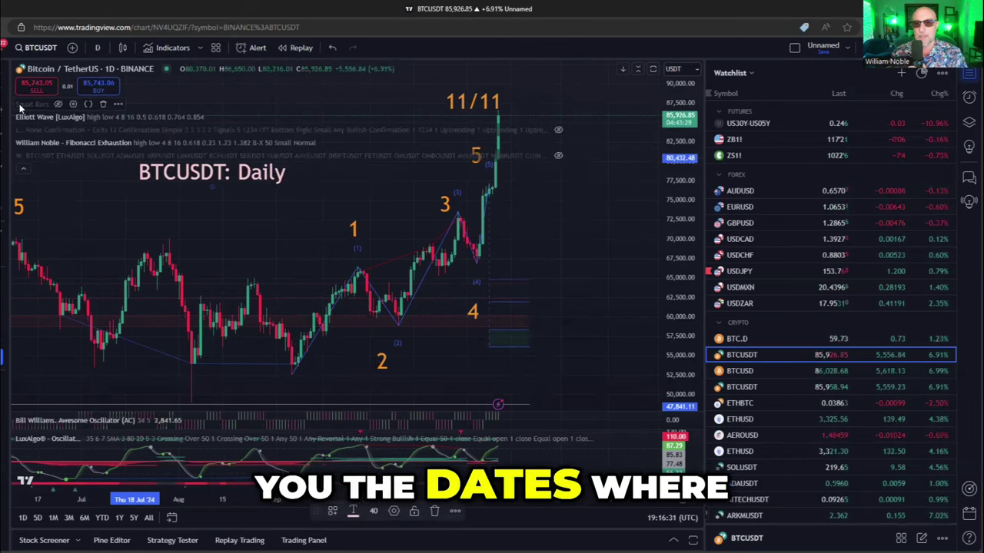
{"action": "left_click", "coordinate": [559, 155]}
{"action": "left_click_drag", "start_coordinate": [587, 233], "coordinate": [244, 246]}
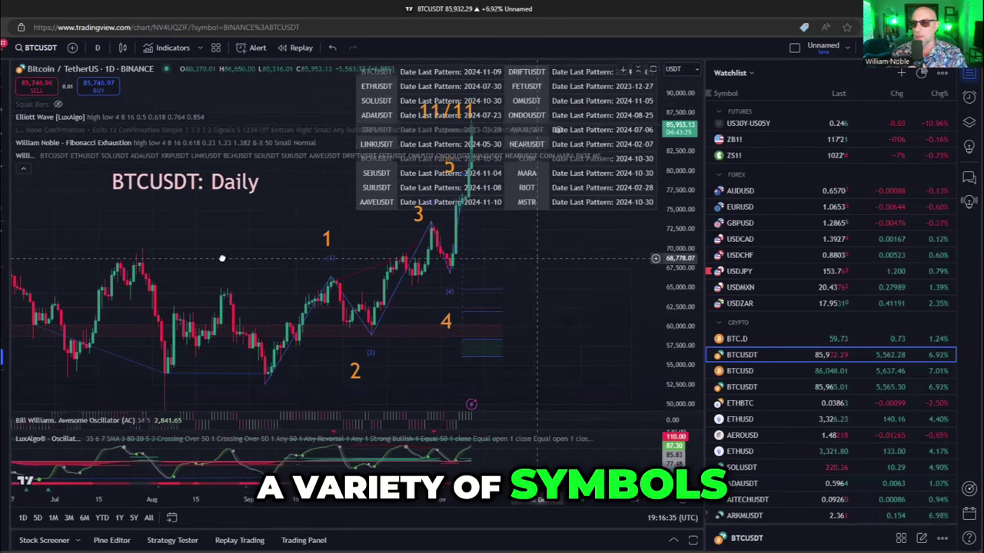
{"action": "left_click", "coordinate": [23, 170]}
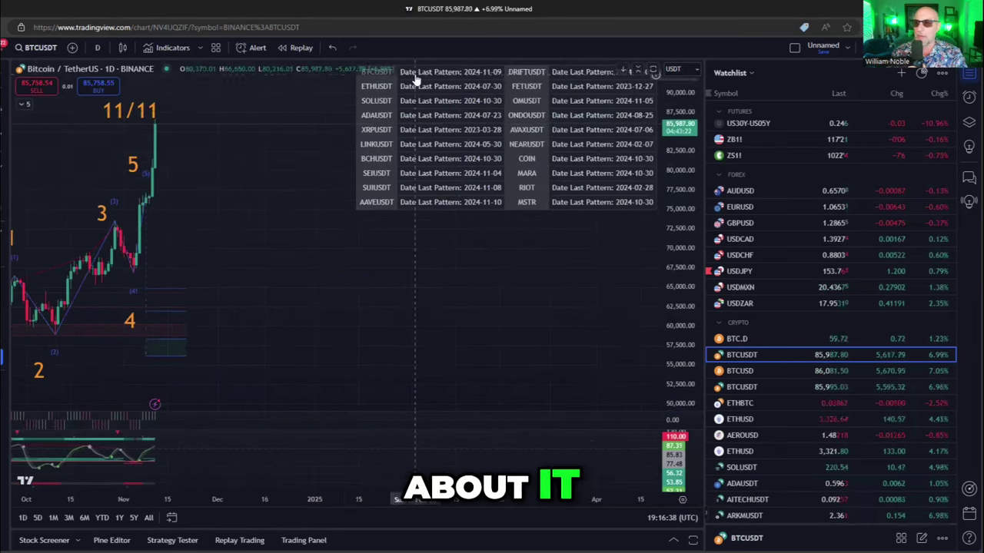
- Replace Symbol 4 in the Trend Starter screener inputs with DOTUSDT
{"action": "left_click", "coordinate": [24, 103]}
{"action": "mouse_move", "coordinate": [559, 157]}
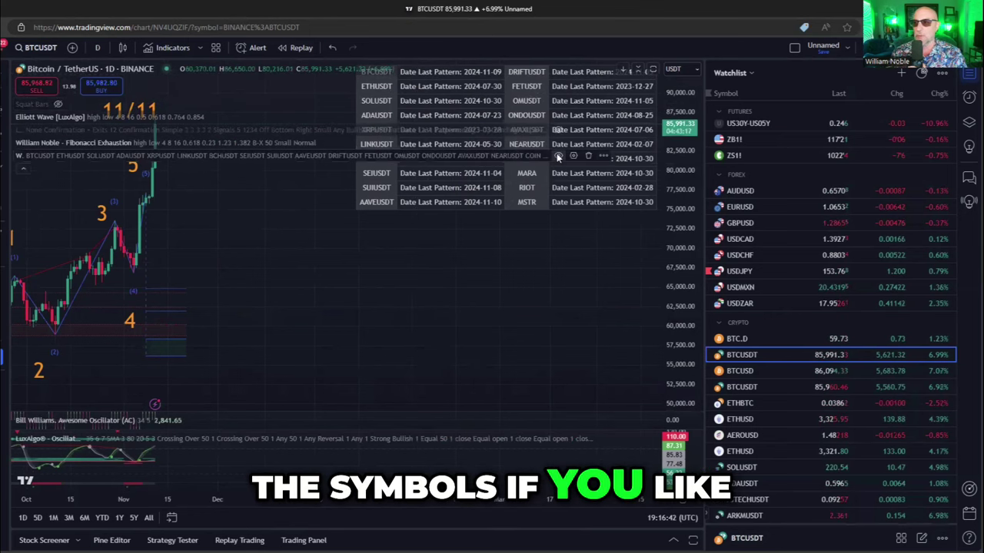
{"action": "left_click", "coordinate": [573, 156]}
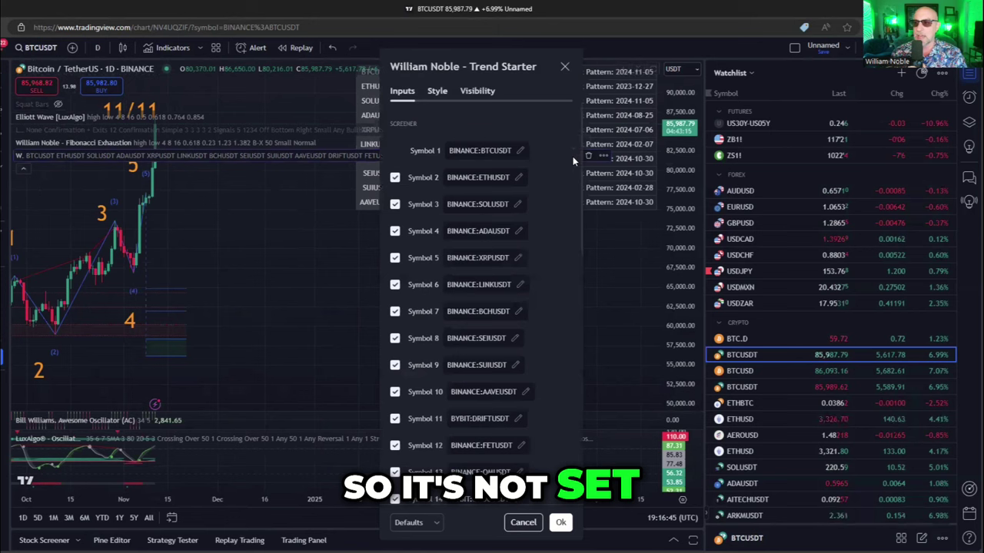
{"action": "left_click", "coordinate": [475, 232]}
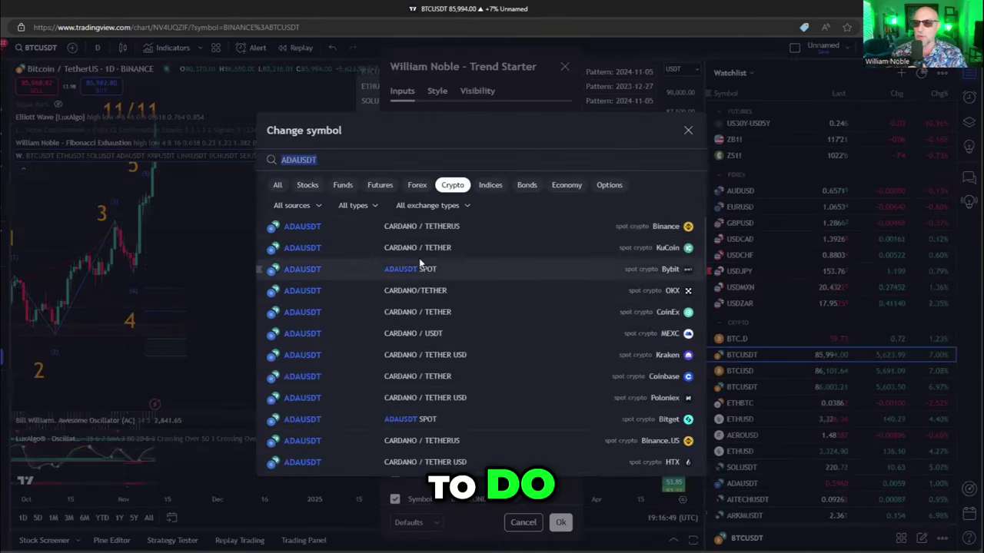
{"action": "type", "text": "D"}
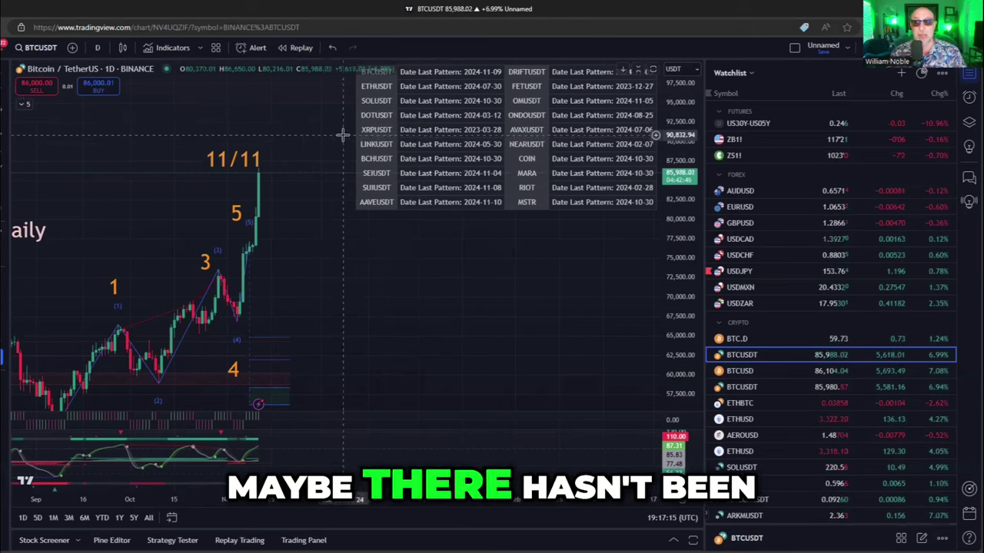
- Hide the updated Trend Starter table, collapse the indicator legend and bring the July to November price action into view
{"action": "left_click", "coordinate": [23, 104]}
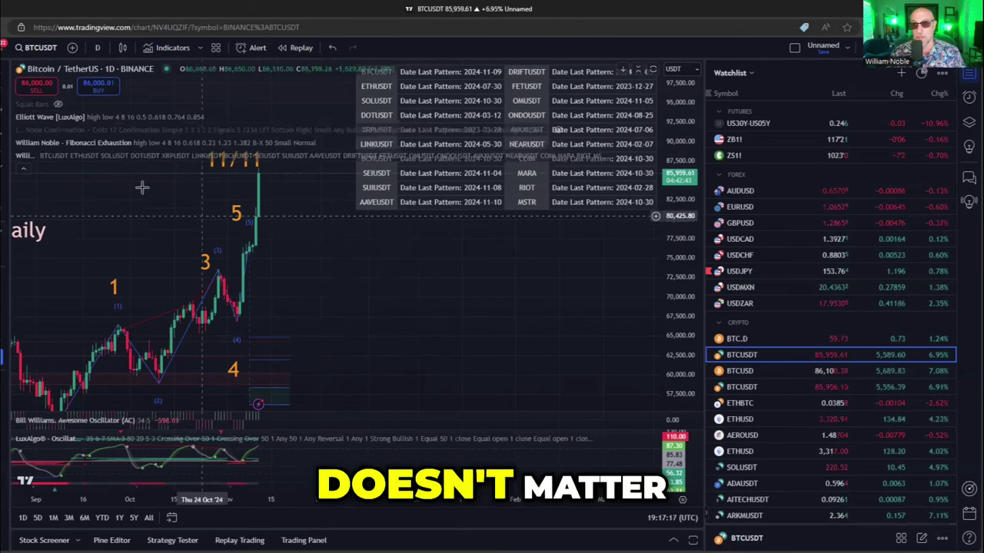
{"action": "left_click", "coordinate": [23, 166]}
{"action": "left_click_drag", "start_coordinate": [56, 204], "coordinate": [315, 226]}
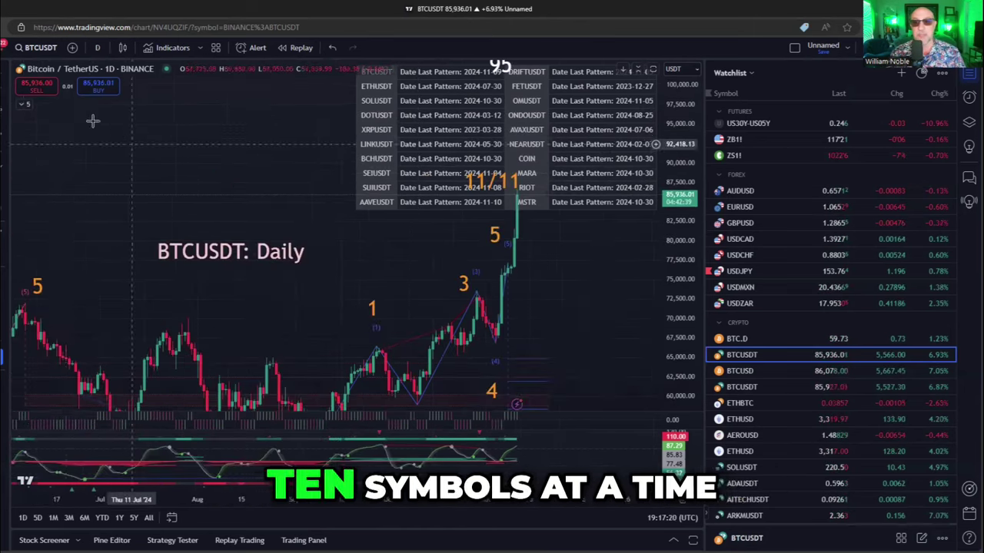
{"action": "left_click", "coordinate": [21, 107]}
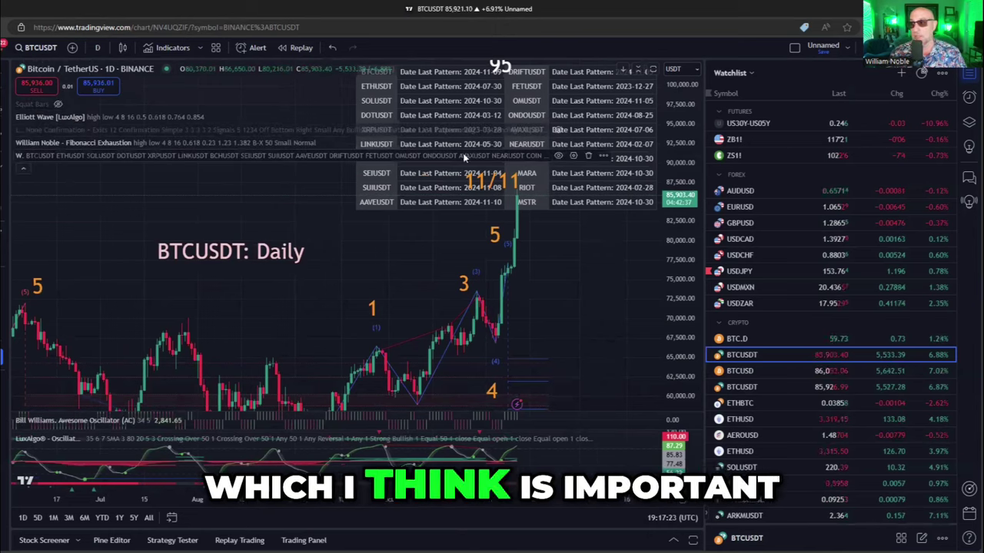
{"action": "left_click", "coordinate": [558, 154]}
{"action": "left_click", "coordinate": [23, 168]}
{"action": "left_click_drag", "start_coordinate": [47, 211], "coordinate": [83, 126]}
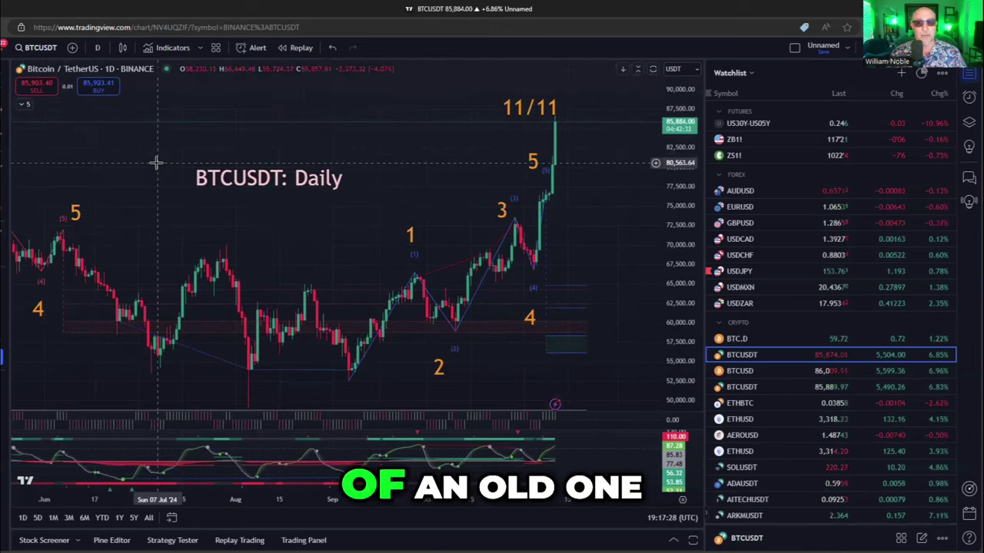
- Move the "BTCUSDT: Daily" title to the empty area above the mid-2024 price range
{"action": "left_click_drag", "start_coordinate": [264, 173], "coordinate": [366, 167]}
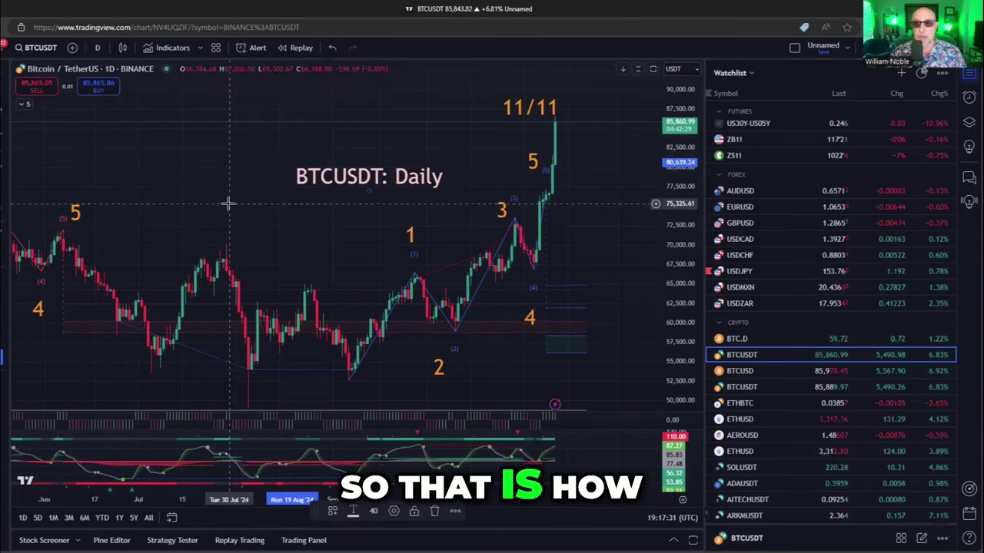
{"action": "left_click_drag", "start_coordinate": [229, 202], "coordinate": [433, 143]}
{"action": "left_click_drag", "start_coordinate": [356, 161], "coordinate": [375, 199]}
{"action": "scroll", "coordinate": [358, 307], "scroll_direction": "down", "scroll_amount": 3}
{"action": "left_click_drag", "start_coordinate": [375, 298], "coordinate": [469, 223]}
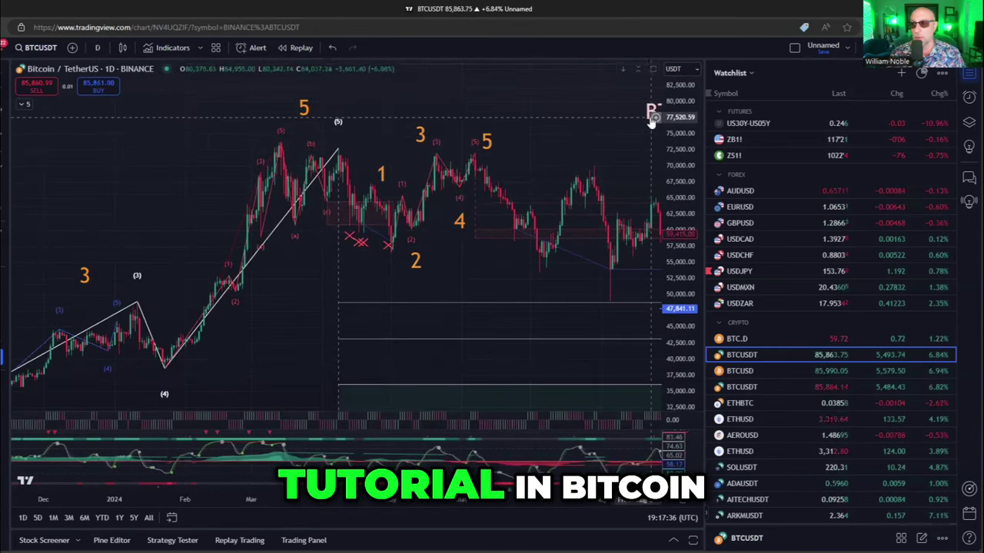
{"action": "scroll", "coordinate": [469, 223], "scroll_direction": "right", "scroll_amount": 8}
{"action": "scroll", "coordinate": [498, 147], "scroll_direction": "left", "scroll_amount": 6}
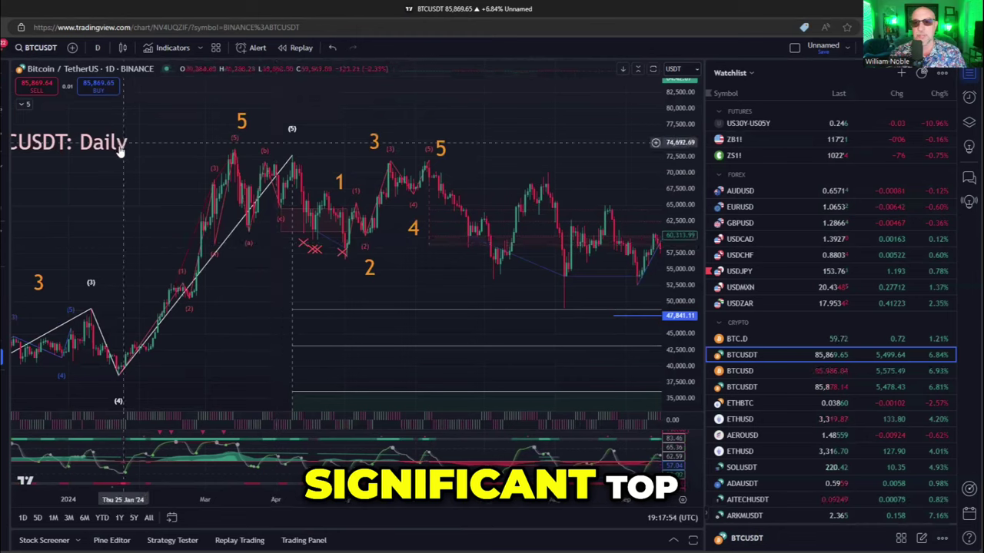
{"action": "left_click_drag", "start_coordinate": [120, 149], "coordinate": [509, 118]}
- Draw a rectangle around Bitcoin's corrective range from early July to early September 2024, spanning about 49,000 to 69,500 USDT
{"action": "left_click_drag", "start_coordinate": [417, 146], "coordinate": [68, 183]}
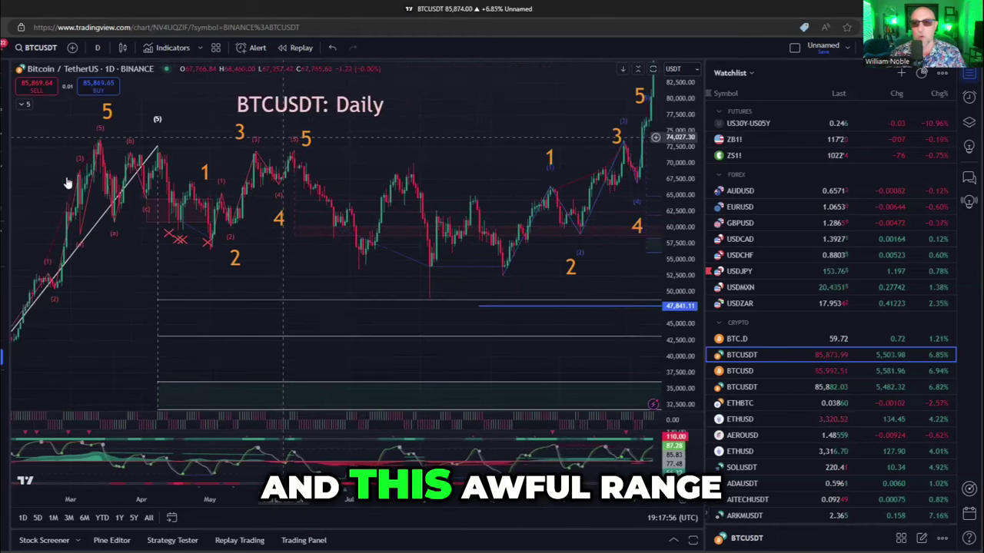
{"action": "left_click", "coordinate": [7, 174]}
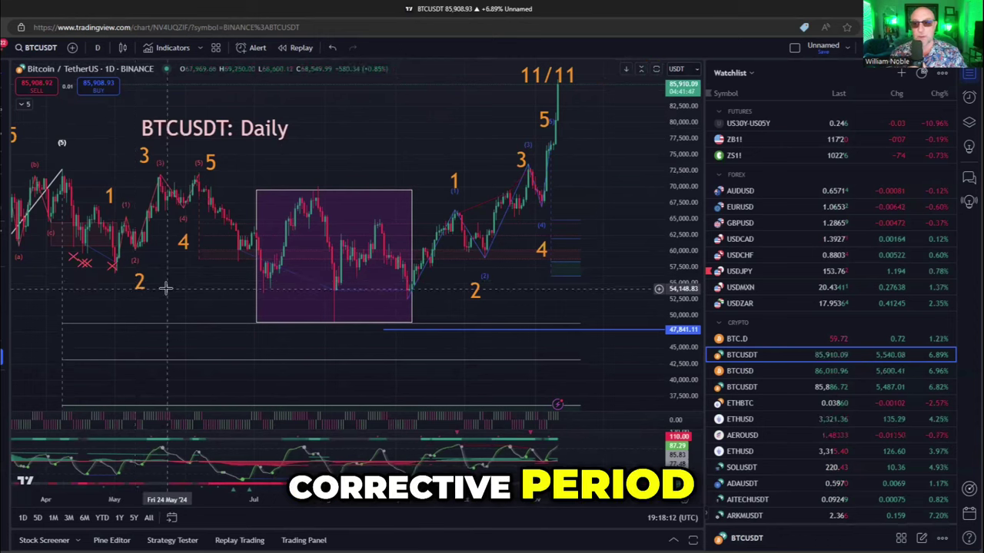
{"action": "scroll", "coordinate": [164, 286], "scroll_direction": "down", "scroll_amount": 2}
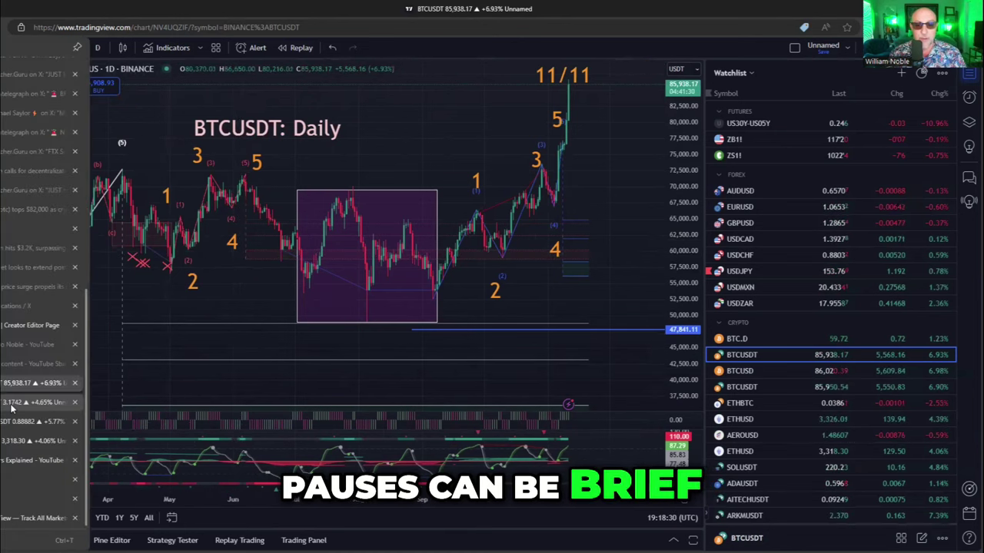
- Switch to the SUIUSDT 4-hour chart and draw a rectangle around the overshoot after wave 5, spanning about 1.72 to 2.50 USDT
{"action": "left_click", "coordinate": [10, 405]}
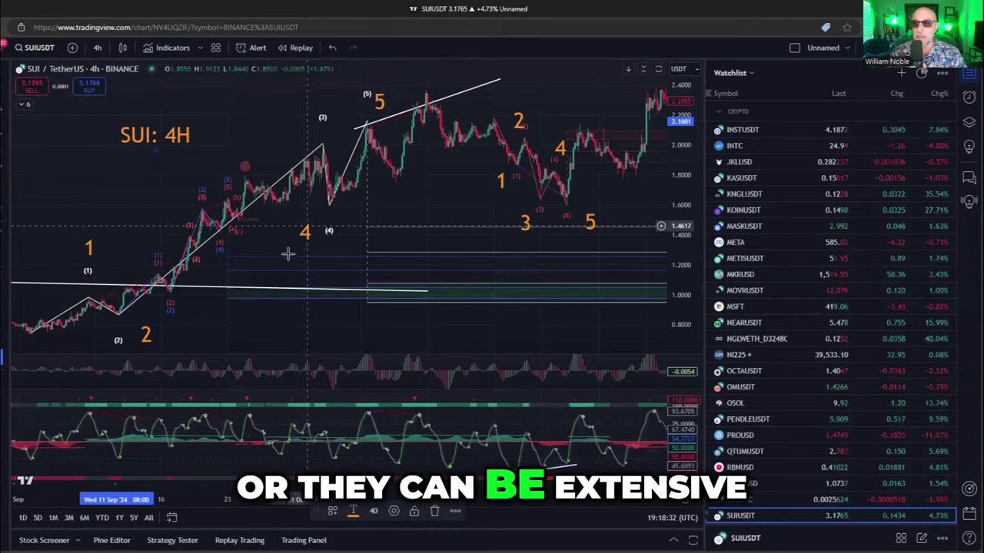
{"action": "left_click_drag", "start_coordinate": [286, 274], "coordinate": [264, 273]}
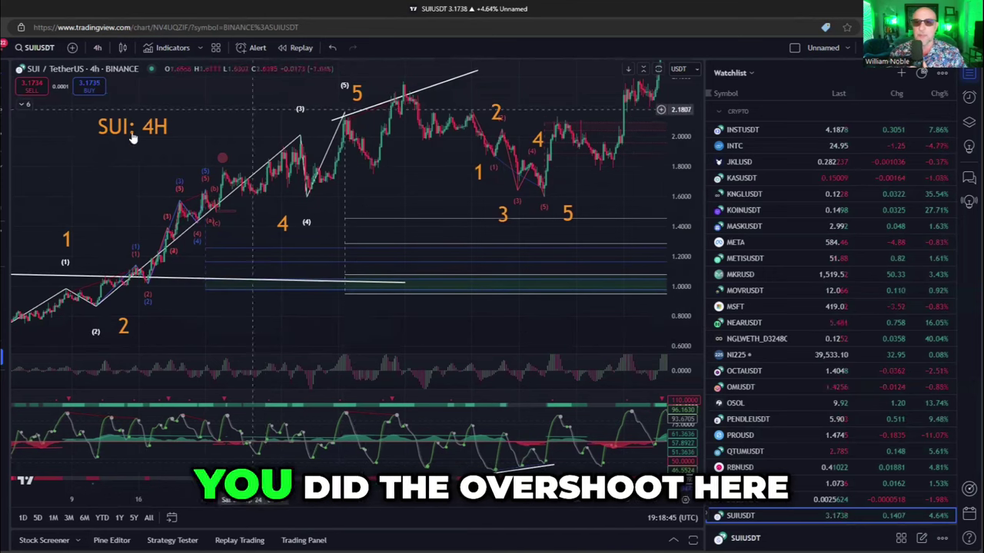
{"action": "left_click", "coordinate": [5, 174]}
{"action": "left_click", "coordinate": [44, 345]}
{"action": "left_click_drag", "start_coordinate": [374, 60], "coordinate": [421, 179]}
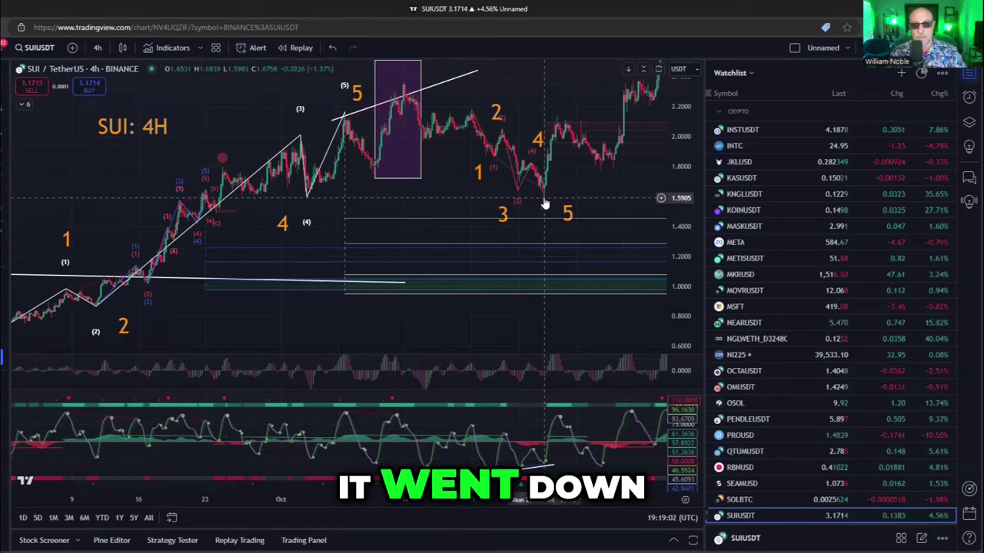
- Examine SUI's price move from the five-wave bottom up to the latest candles
{"action": "left_click_drag", "start_coordinate": [583, 189], "coordinate": [332, 293]}
{"action": "left_click_drag", "start_coordinate": [695, 104], "coordinate": [690, 132]}
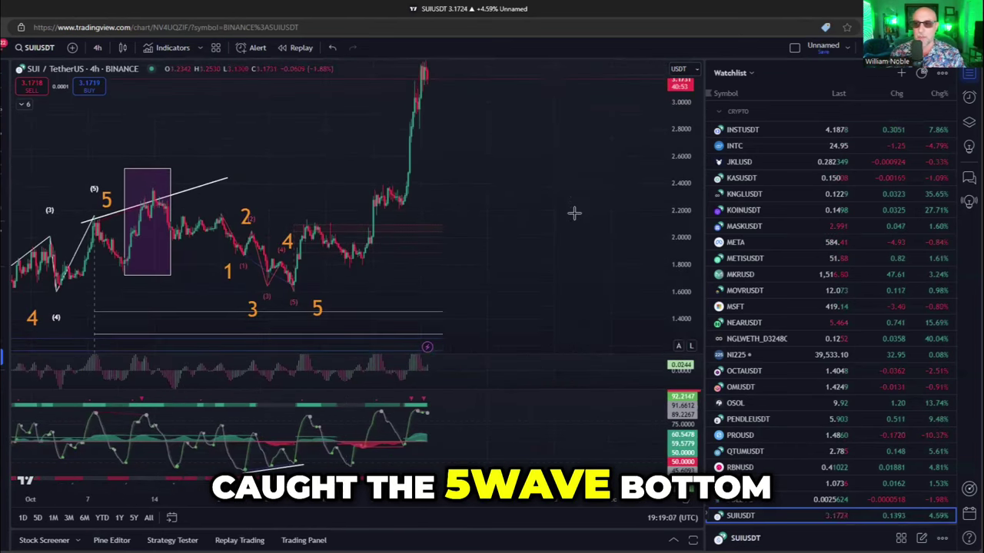
{"action": "left_click_drag", "start_coordinate": [551, 180], "coordinate": [549, 215]}
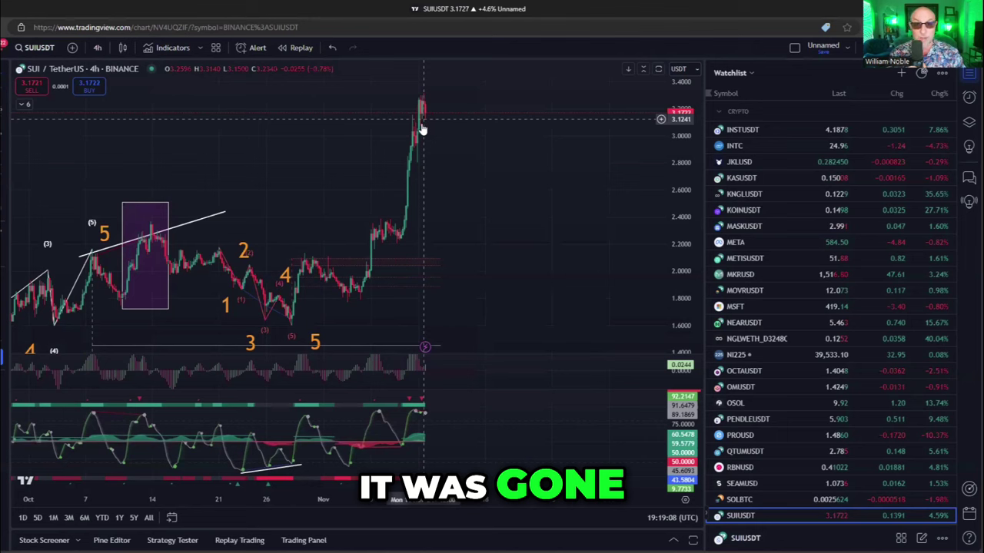
- Add the text title "SUI: 4H" in the empty area above the October price range
{"action": "scroll", "coordinate": [380, 161], "scroll_direction": "up", "scroll_amount": 2}
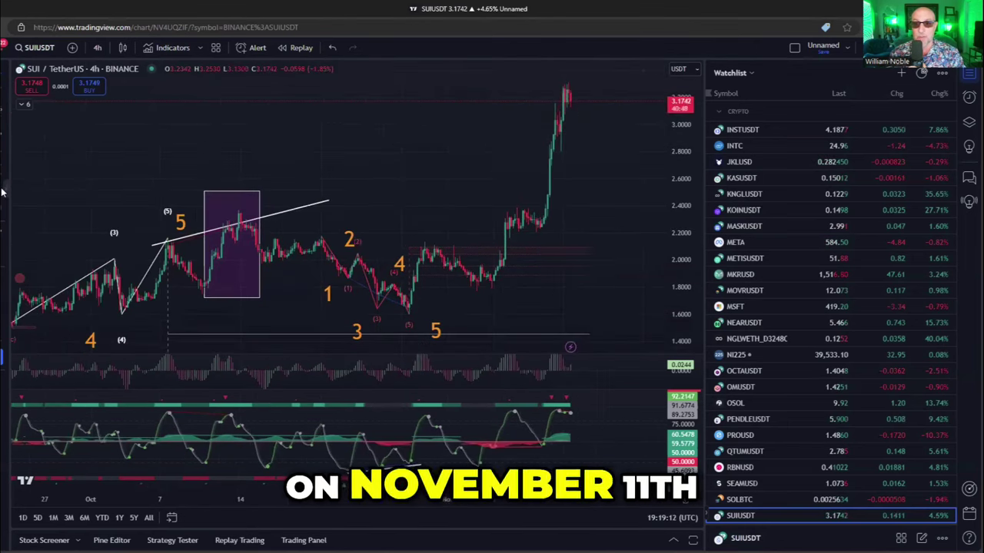
{"action": "left_click", "coordinate": [331, 116]}
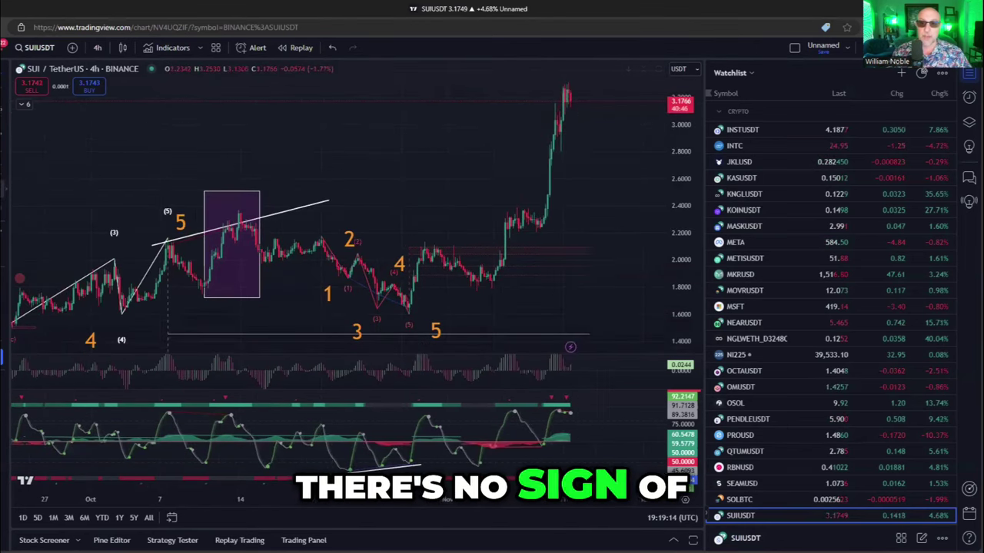
{"action": "type", "text": "SUI: 4H"}
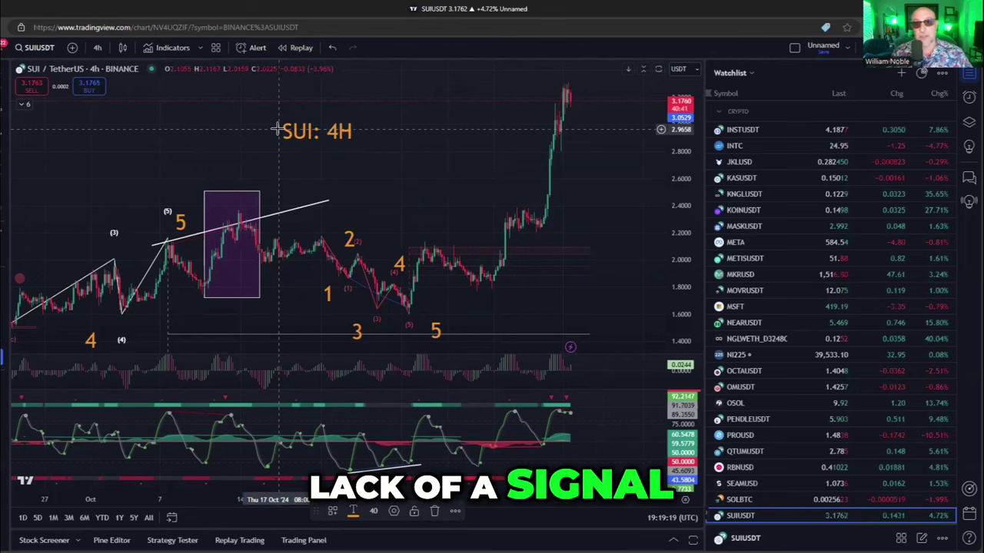
{"action": "left_click", "coordinate": [424, 161]}
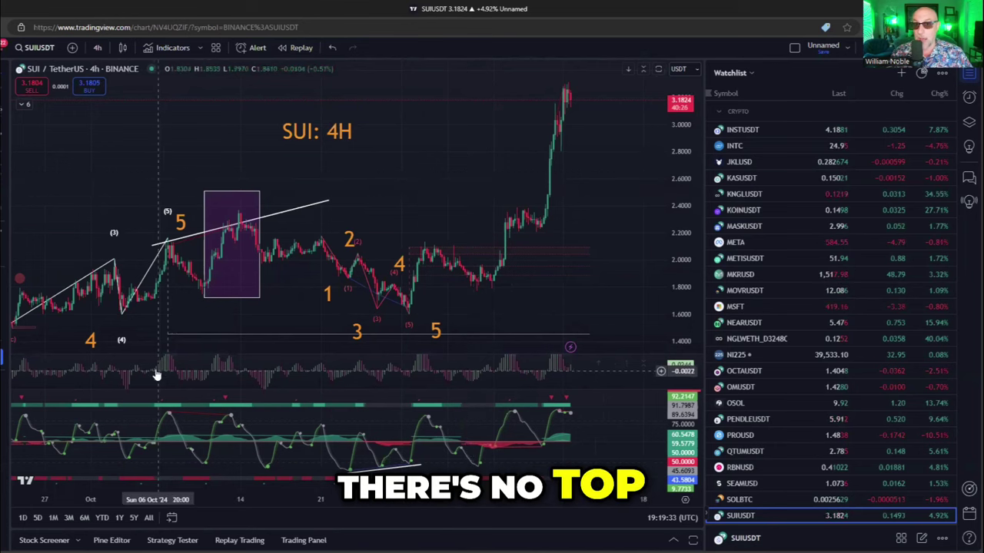
- Switch to the ONDOUSDT 30-minute chart and locate Fibonacci Exhaustion [William Noble] among the favorite indicators
{"action": "mouse_move", "coordinate": [4, 422]}
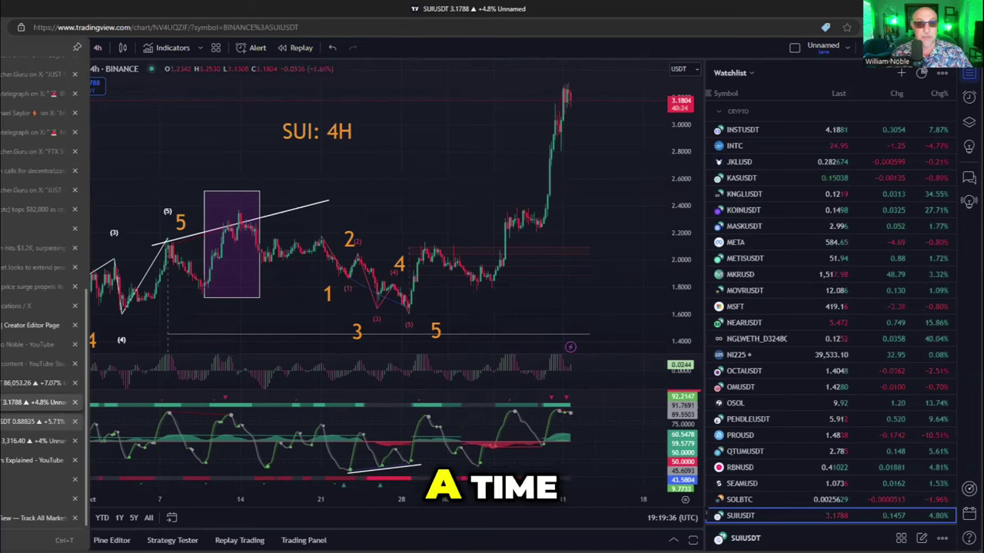
{"action": "left_click", "coordinate": [35, 421]}
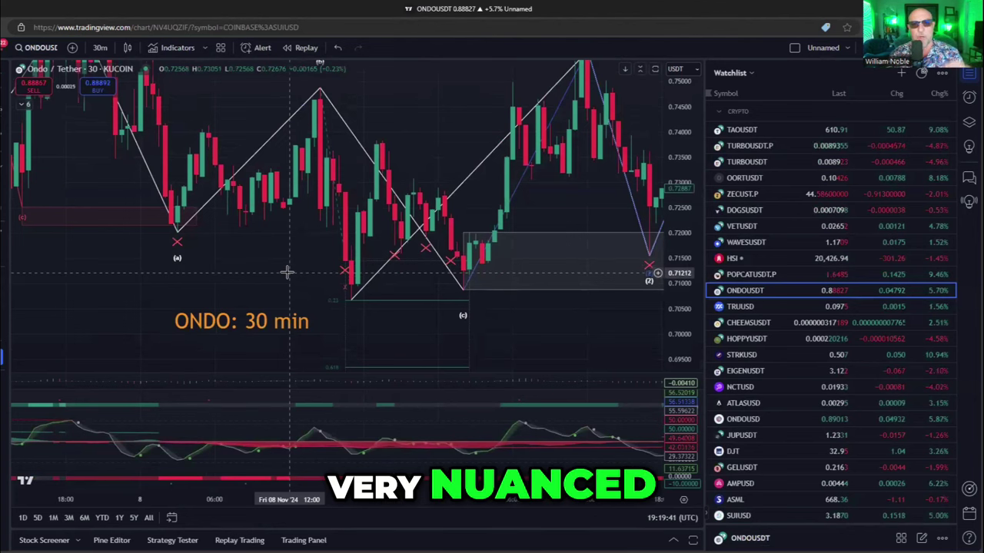
{"action": "left_click", "coordinate": [174, 48]}
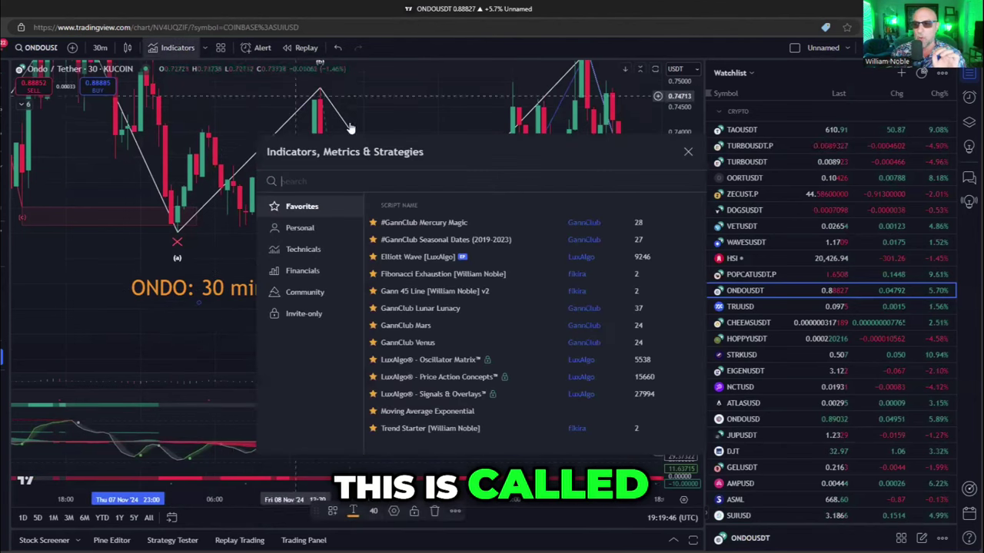
{"action": "left_click", "coordinate": [387, 278]}
{"action": "left_click", "coordinate": [139, 331]}
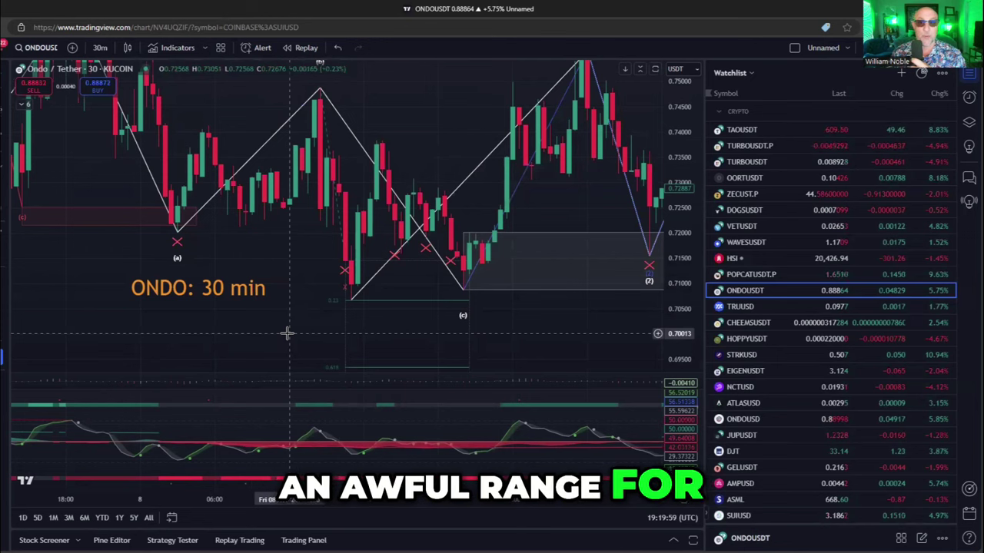
- Move the "ONDO: 30 min" title to the empty area before wave (a), around 7 November 2024 at 0.715 USDT
{"action": "left_click_drag", "start_coordinate": [294, 325], "coordinate": [364, 285]}
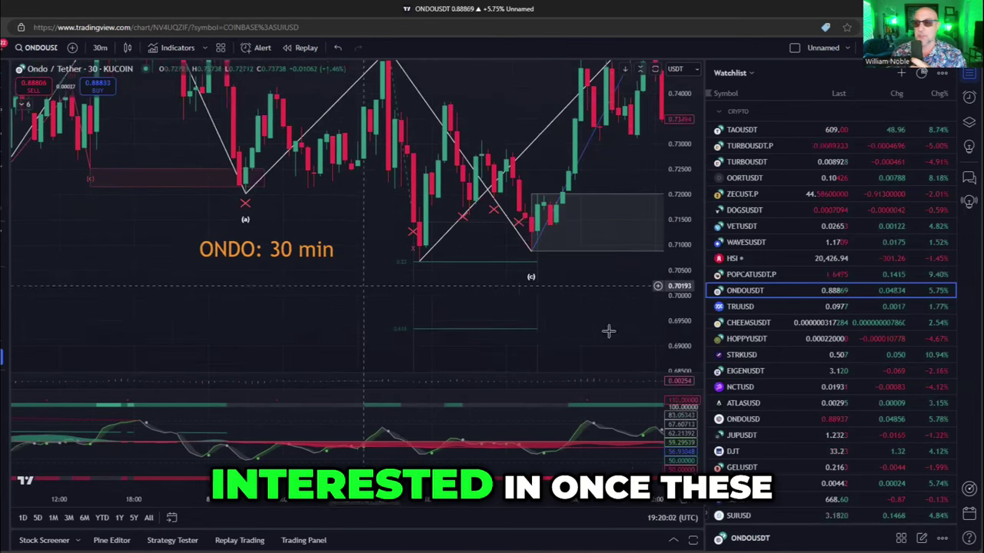
{"action": "left_click_drag", "start_coordinate": [672, 334], "coordinate": [672, 319]}
{"action": "left_click_drag", "start_coordinate": [336, 269], "coordinate": [330, 315]}
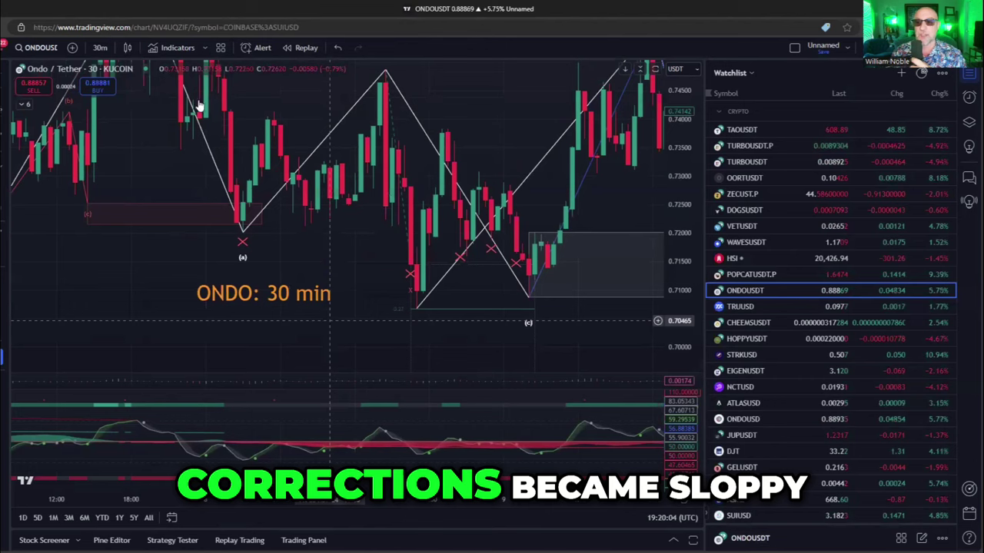
{"action": "left_click", "coordinate": [262, 297]}
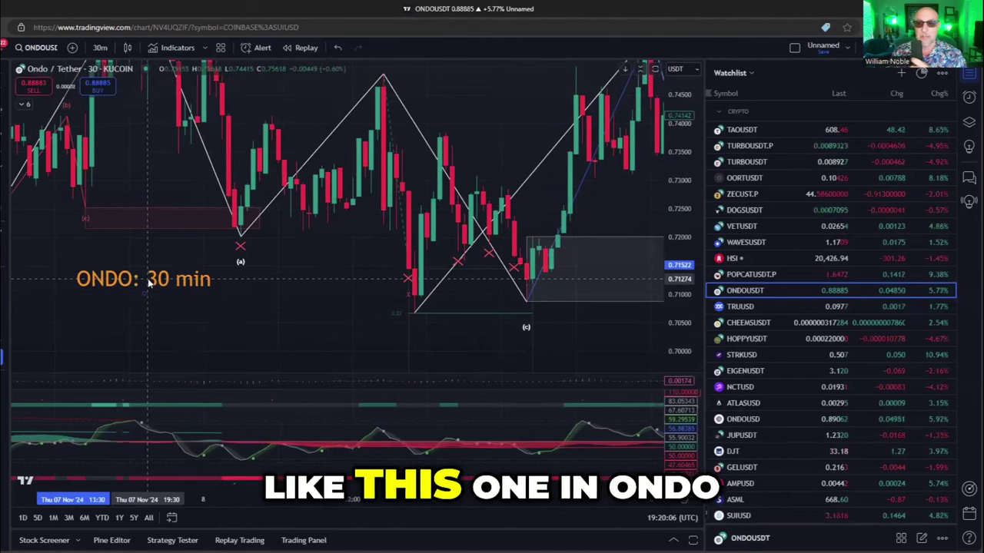
{"action": "left_click_drag", "start_coordinate": [261, 297], "coordinate": [144, 279]}
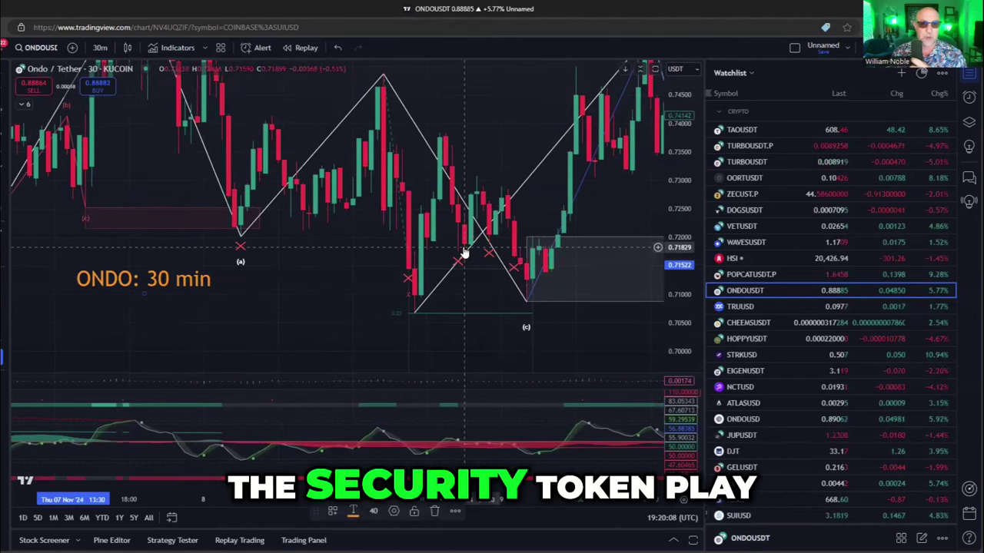
{"action": "left_click_drag", "start_coordinate": [338, 283], "coordinate": [314, 233]}
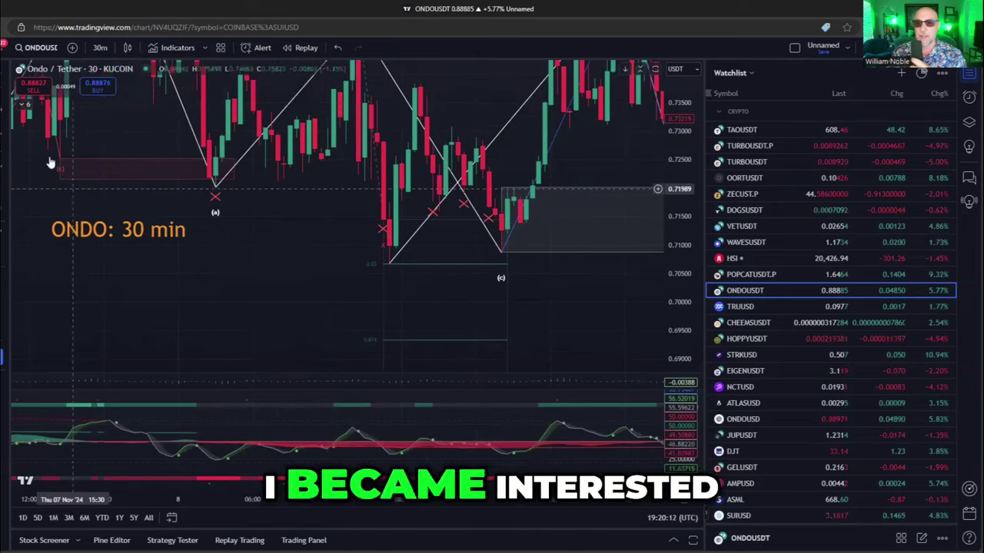
- Remove the Fibonacci Exhaustion indicator from the ONDO chart and add it again from the favorite indicators
{"action": "left_click", "coordinate": [21, 105]}
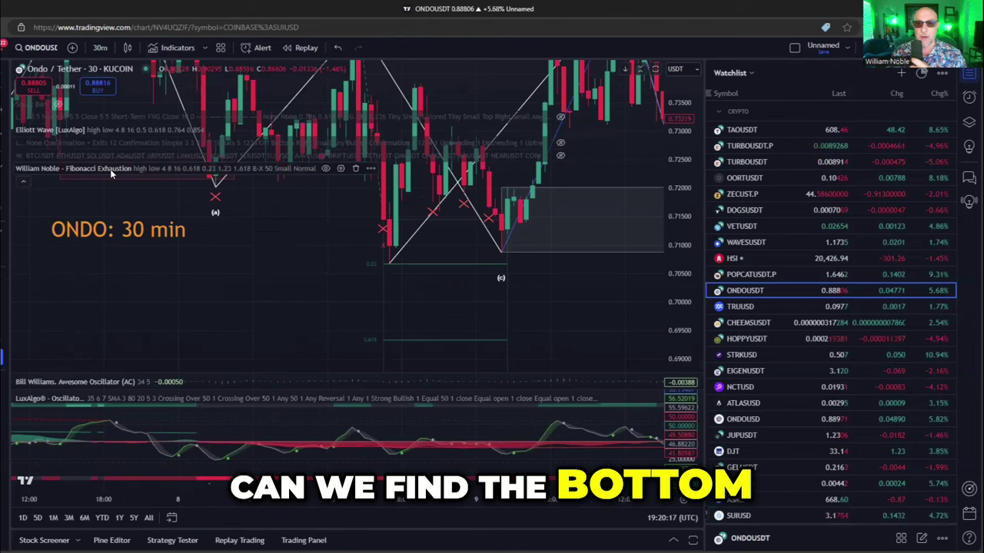
{"action": "left_click", "coordinate": [356, 167]}
{"action": "left_click", "coordinate": [176, 48]}
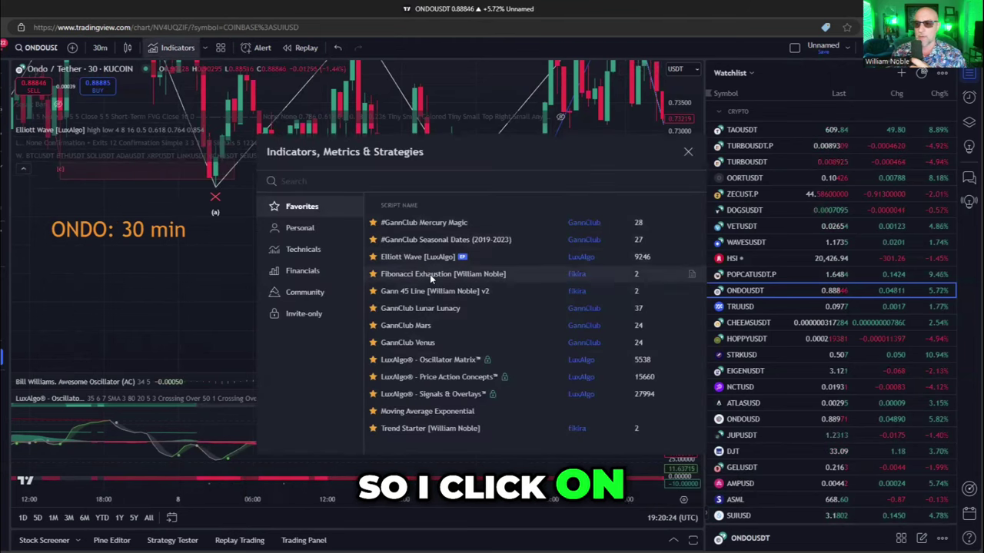
{"action": "left_click", "coordinate": [688, 152]}
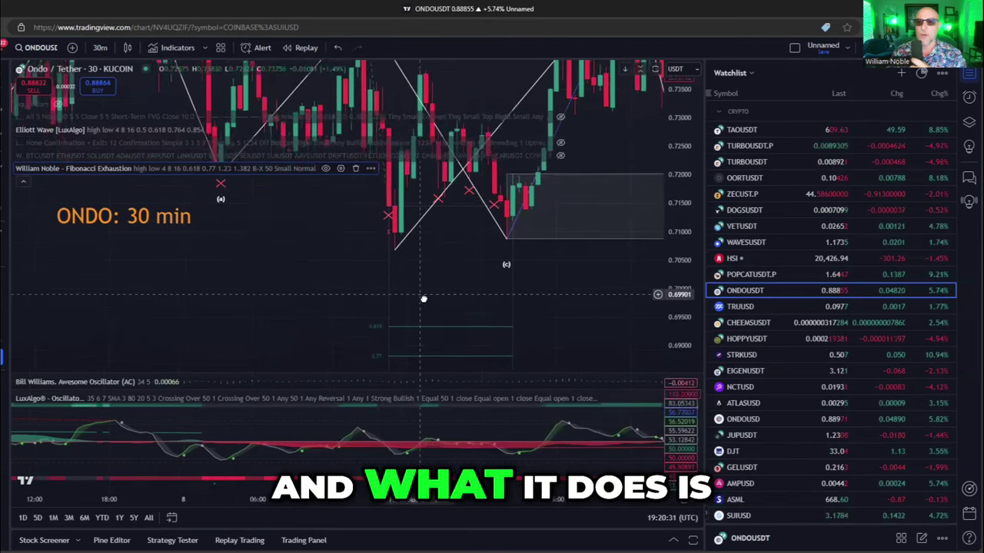
{"action": "left_click", "coordinate": [24, 180]}
- Set the second bull extended Fibonacci value of the Fibonacci Exhaustion indicator to 0.23
{"action": "left_click_drag", "start_coordinate": [292, 213], "coordinate": [283, 245]}
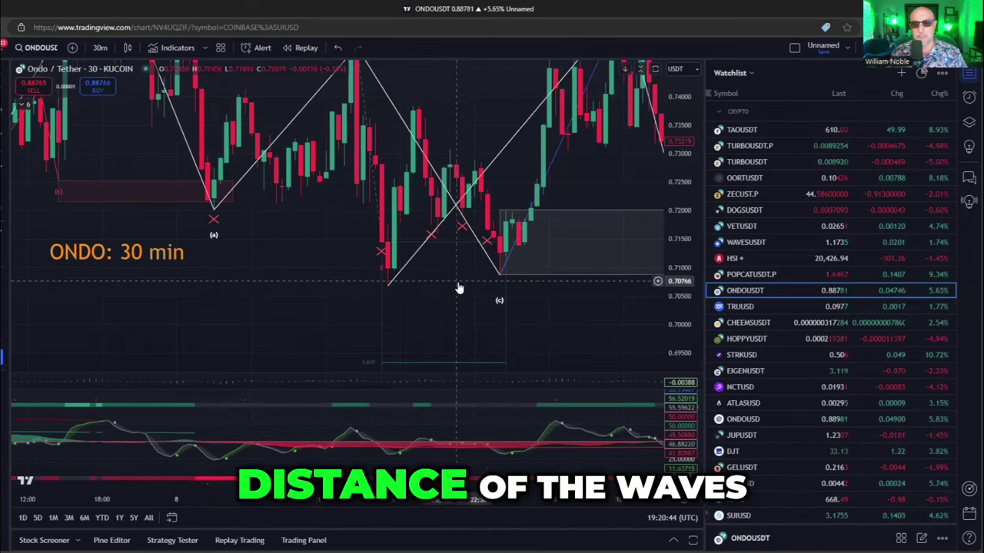
{"action": "double_click", "coordinate": [462, 362]}
{"action": "left_click", "coordinate": [483, 326]}
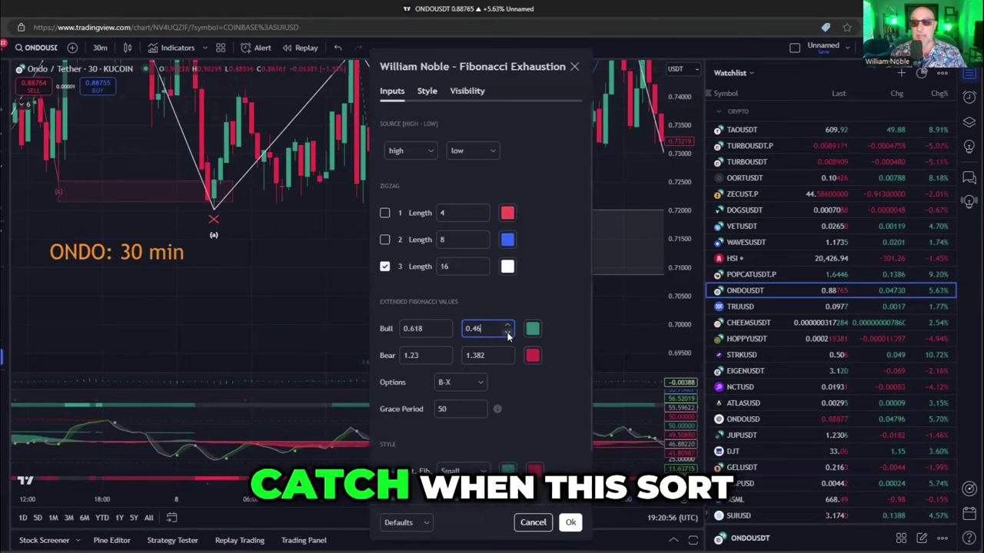
{"action": "left_click", "coordinate": [507, 334]}
{"action": "left_click", "coordinate": [507, 335]}
{"action": "left_click", "coordinate": [508, 334]}
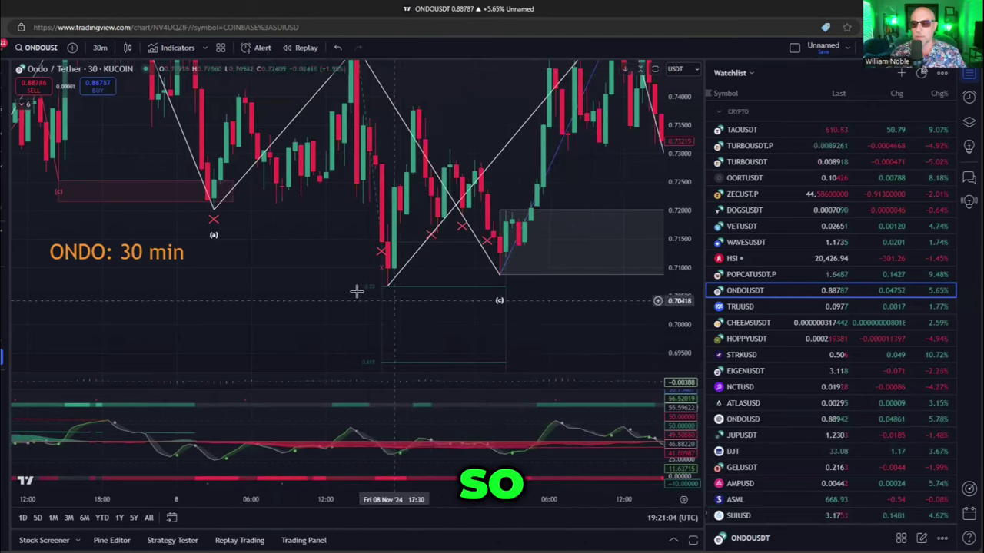
- Review the wave measurement choices in the Fibonacci Exhaustion settings and keep B-X
{"action": "double_click", "coordinate": [438, 288]}
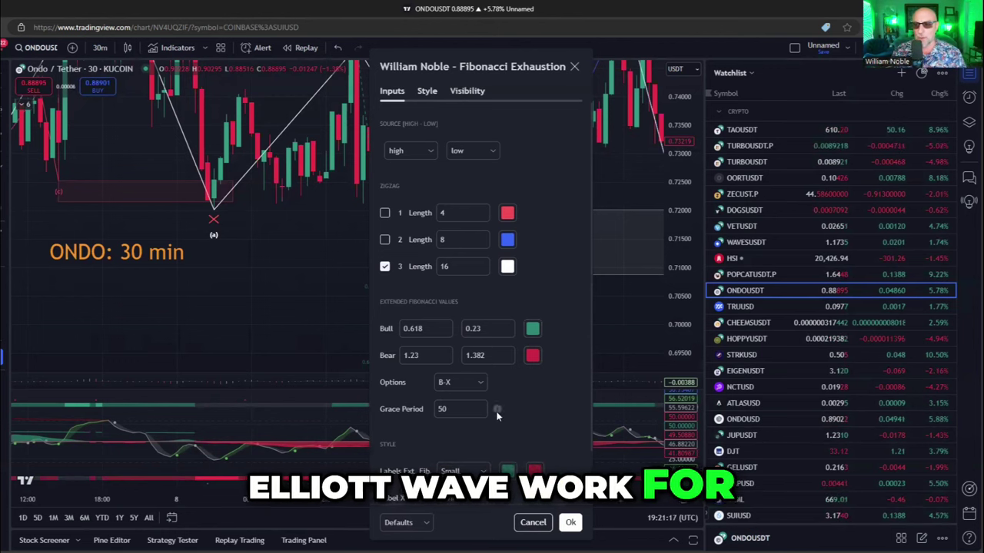
{"action": "left_click", "coordinate": [481, 382]}
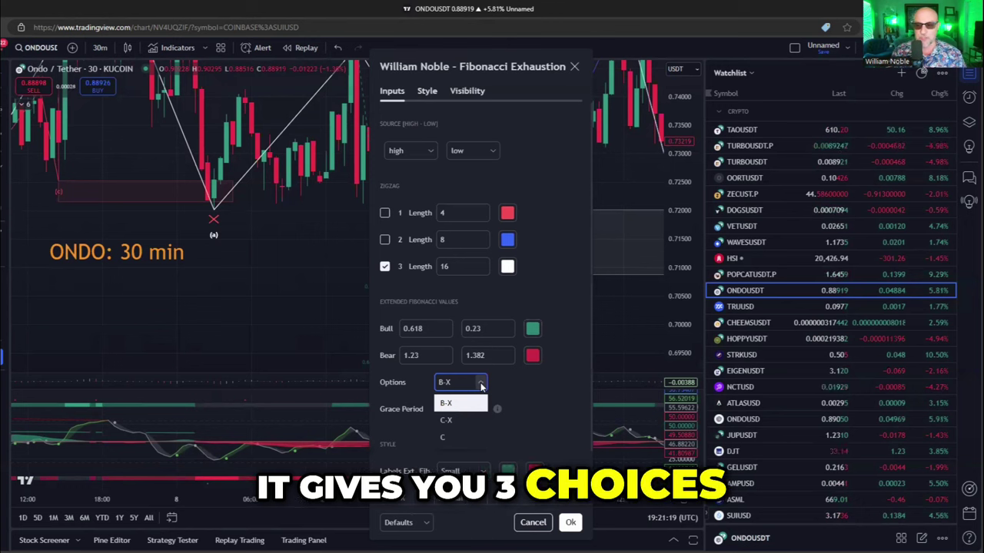
{"action": "left_click", "coordinate": [481, 383]}
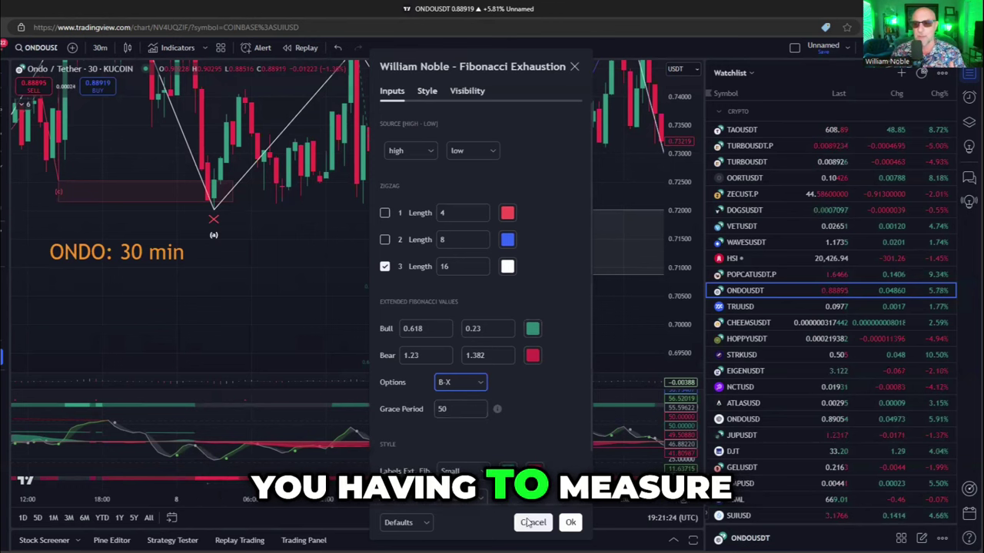
{"action": "left_click", "coordinate": [572, 528]}
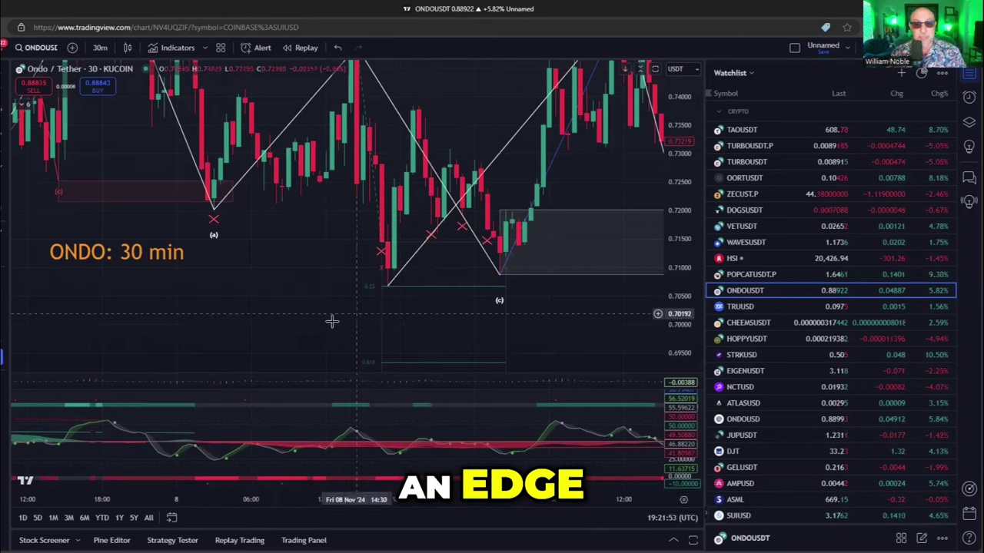
- Switch to the ETHUSD 89-minute chart and add the text title "ETH: 89 Min" just below wave (4)
{"action": "left_click_drag", "start_coordinate": [286, 298], "coordinate": [336, 292]}
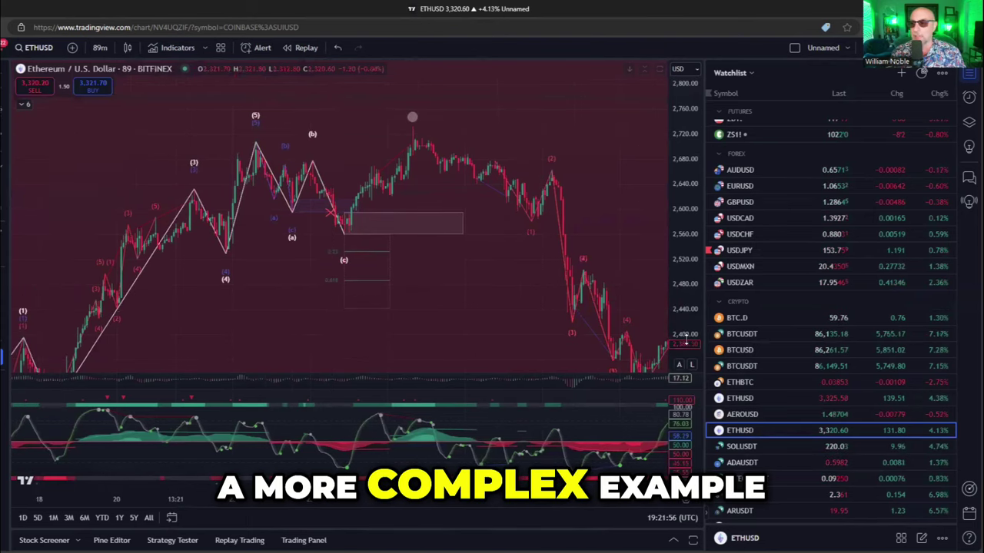
{"action": "left_click_drag", "start_coordinate": [681, 343], "coordinate": [679, 284]}
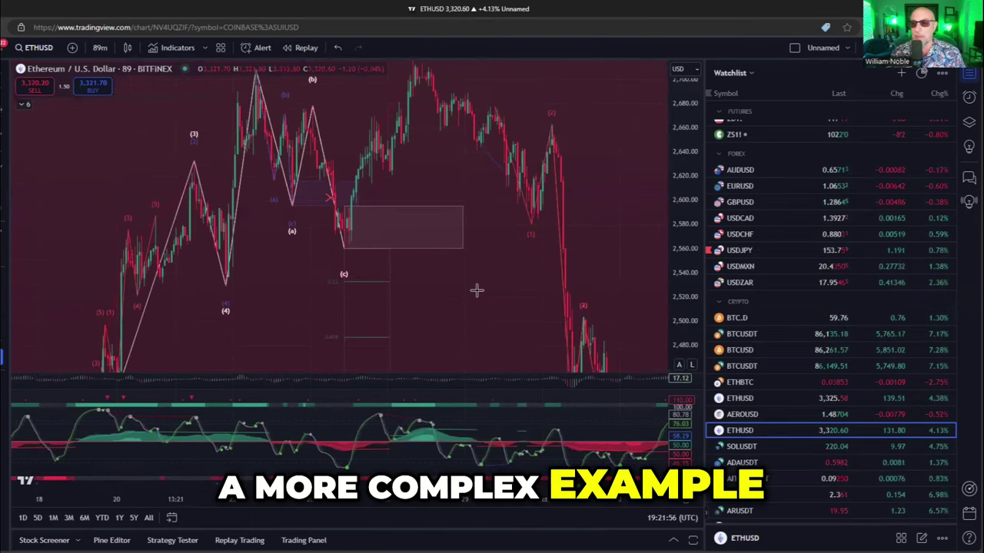
{"action": "scroll", "coordinate": [477, 291], "scroll_direction": "up", "scroll_amount": 3}
{"action": "left_click_drag", "start_coordinate": [366, 309], "coordinate": [635, 320]}
{"action": "scroll", "coordinate": [634, 321], "scroll_direction": "up", "scroll_amount": 3}
{"action": "left_click", "coordinate": [8, 199]}
{"action": "left_click", "coordinate": [92, 127]}
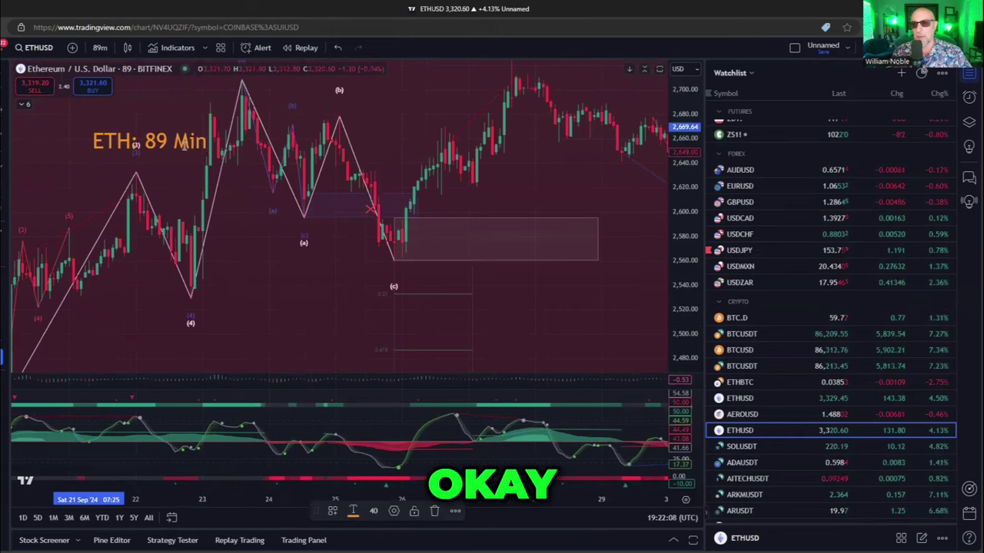
{"action": "left_click", "coordinate": [206, 223]}
{"action": "left_click_drag", "start_coordinate": [186, 148], "coordinate": [314, 325]}
{"action": "left_click_drag", "start_coordinate": [314, 339], "coordinate": [383, 271]}
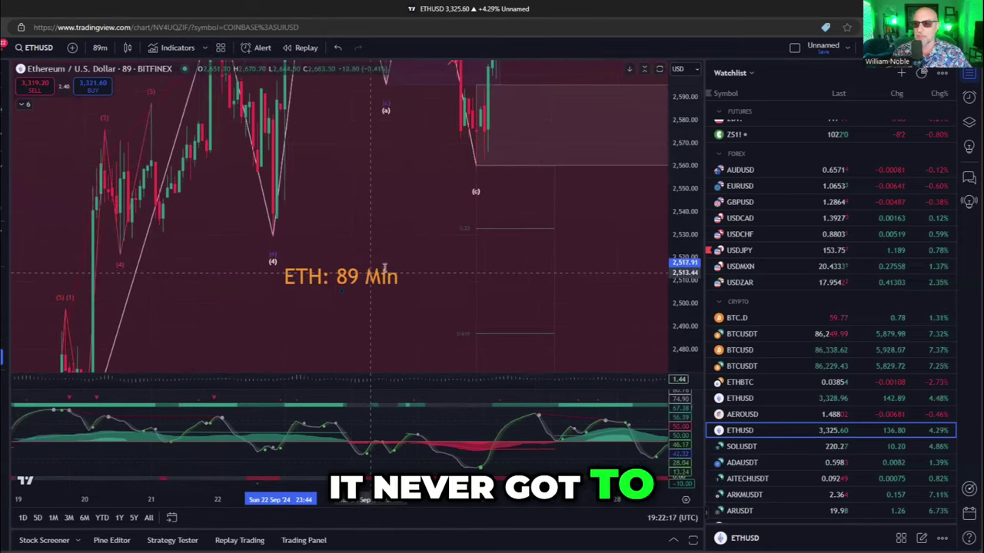
- Draw horizontal lines along the 0.23 and 0.618 Fibonacci levels, at about 2,532.38 and 2,487.95 USD
{"action": "scroll", "coordinate": [398, 264], "scroll_direction": "up", "scroll_amount": 2}
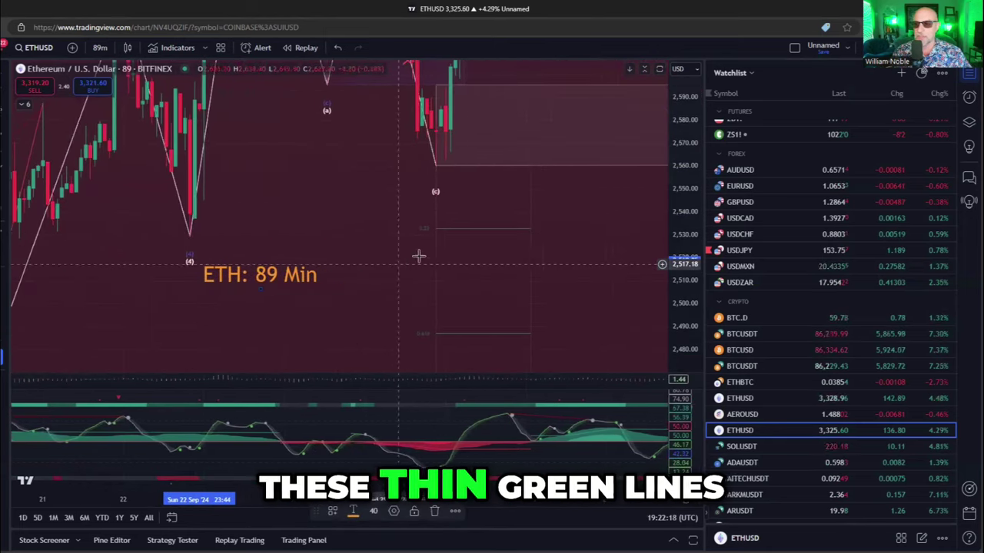
{"action": "left_click", "coordinate": [5, 97]}
{"action": "left_click", "coordinate": [57, 229]}
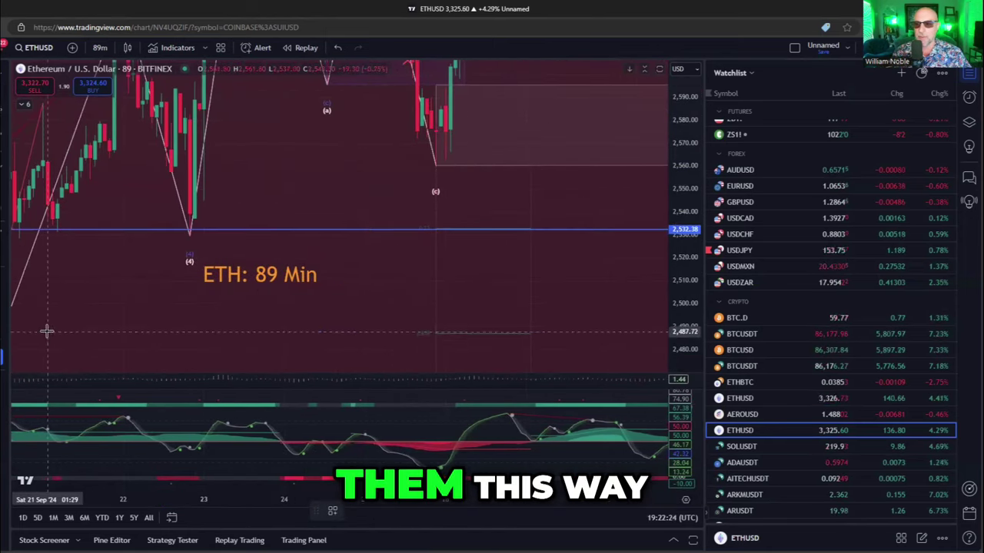
{"action": "left_click", "coordinate": [46, 330]}
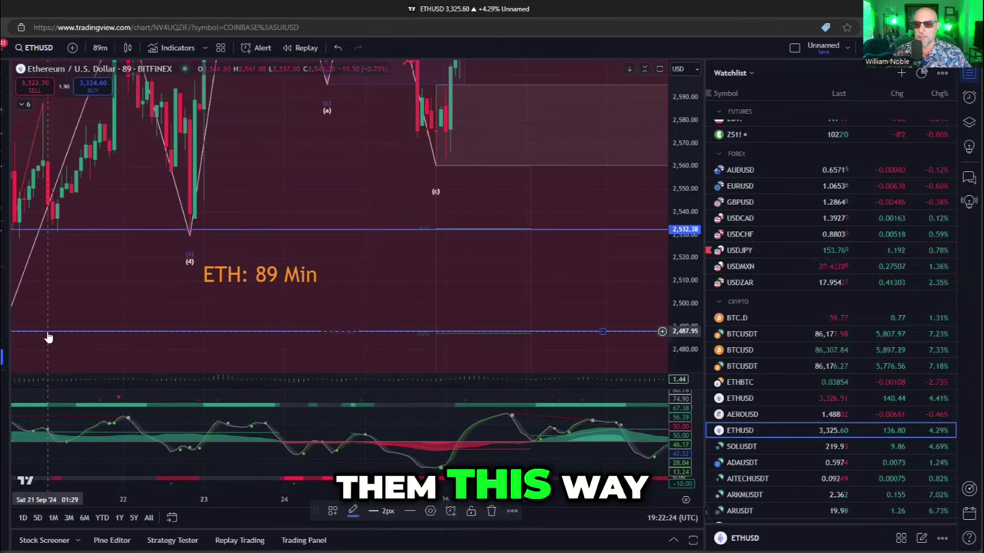
- Move the upper horizontal line away from the 0.23 Fibonacci level, down to about 2,522.56 USD
{"action": "double_click", "coordinate": [448, 230]}
{"action": "left_click", "coordinate": [524, 360]}
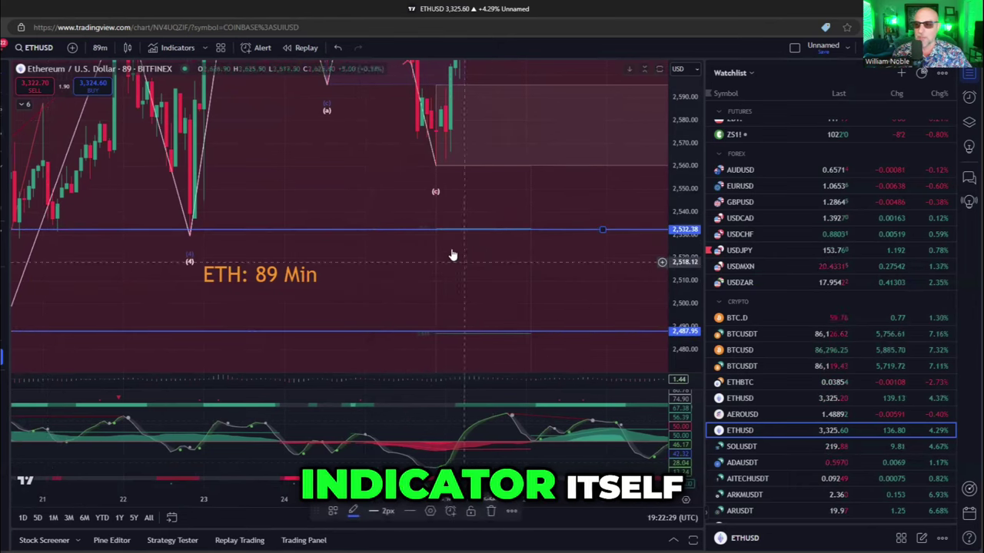
{"action": "left_click_drag", "start_coordinate": [380, 229], "coordinate": [382, 251]}
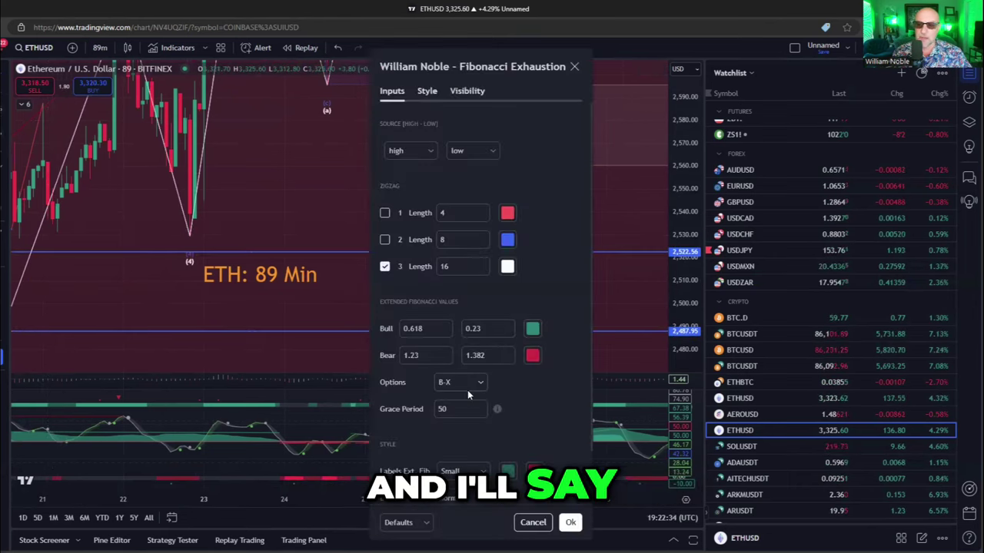
- Change the wave measurement option of the Fibonacci Exhaustion indicator on the ETH chart to C-X
{"action": "left_click", "coordinate": [461, 382]}
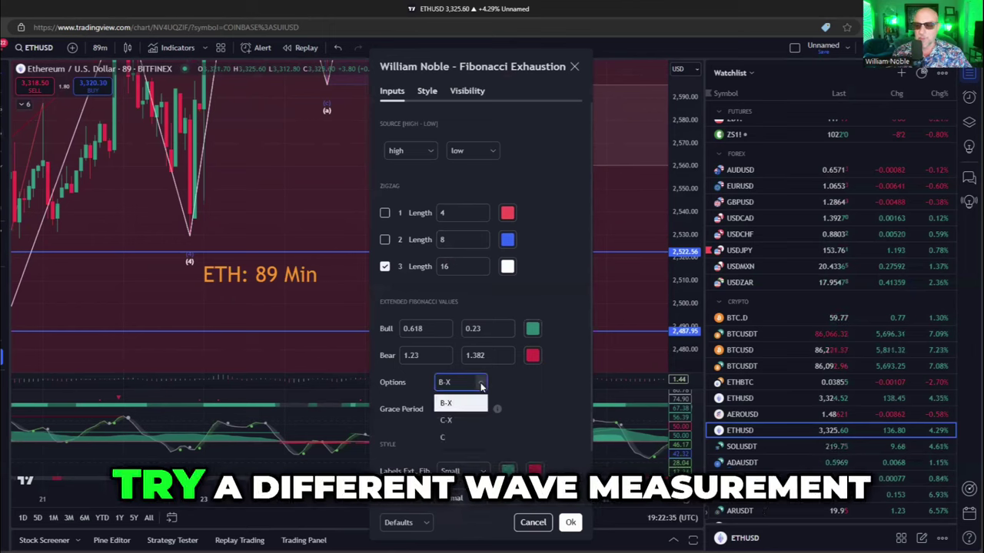
{"action": "left_click", "coordinate": [456, 420]}
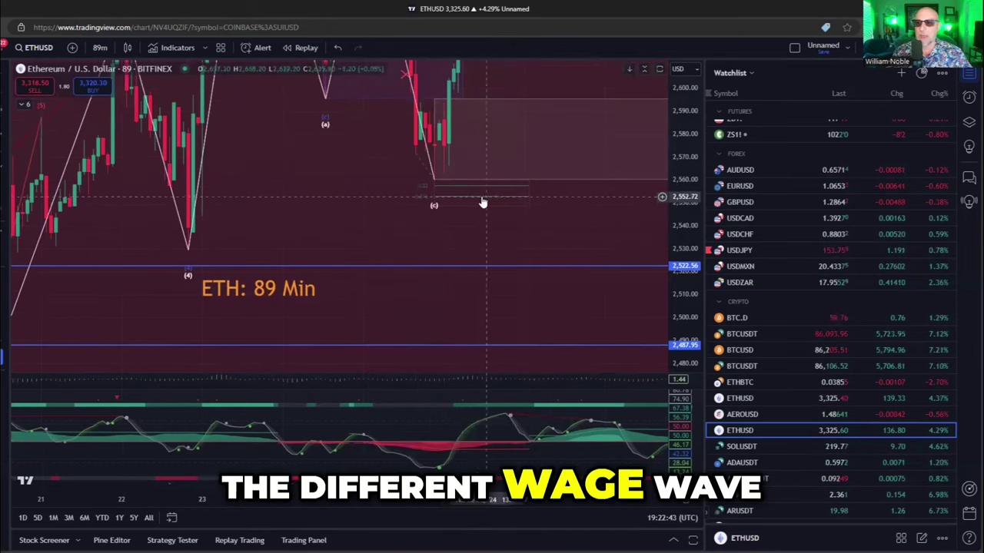
{"action": "left_click_drag", "start_coordinate": [683, 141], "coordinate": [692, 246]}
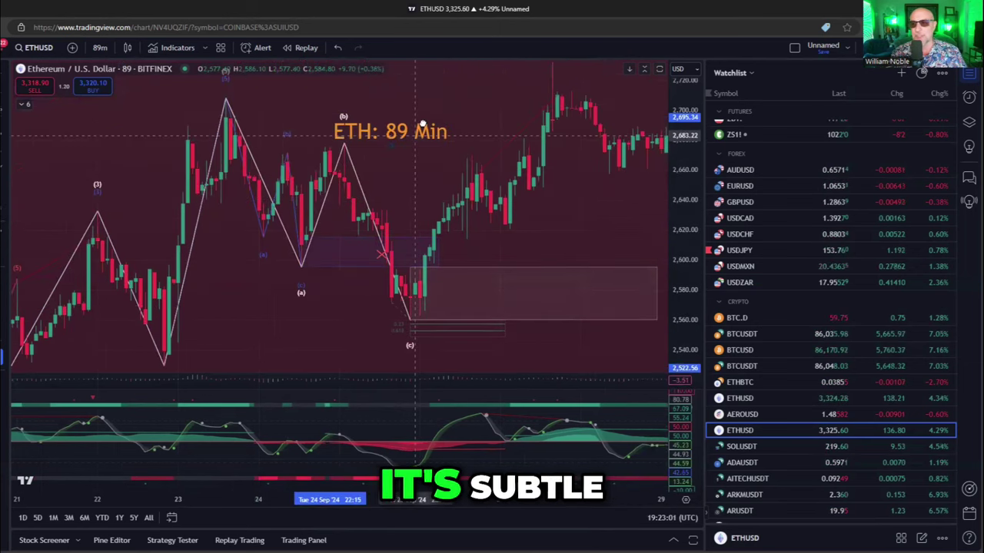
- Move the "ETH: 89 Min" title slightly up and to the right, beside the wave (b) label
{"action": "left_click_drag", "start_coordinate": [420, 134], "coordinate": [439, 123]}
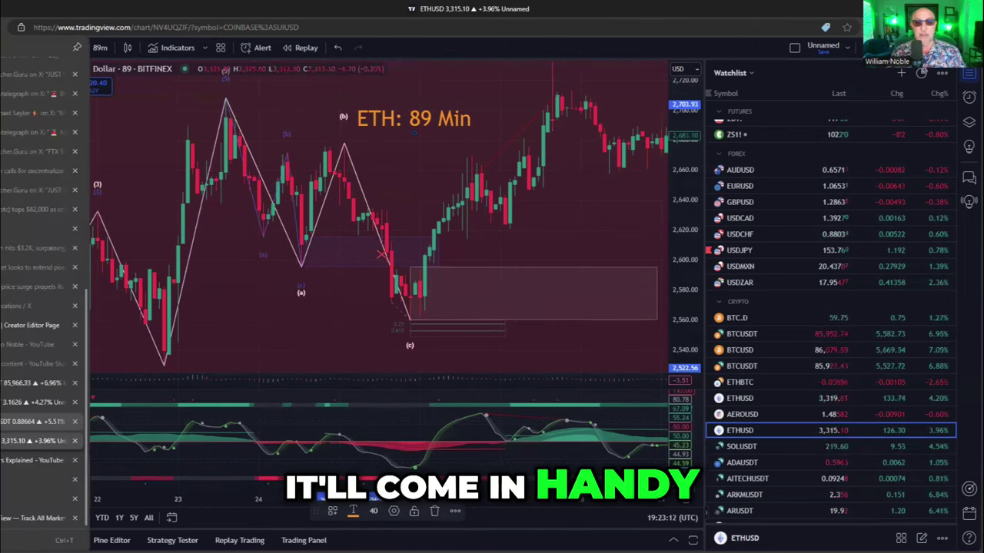
- Switch to the BTCUSDT daily chart and set its interval to 4 hours
{"action": "left_click", "coordinate": [3, 384]}
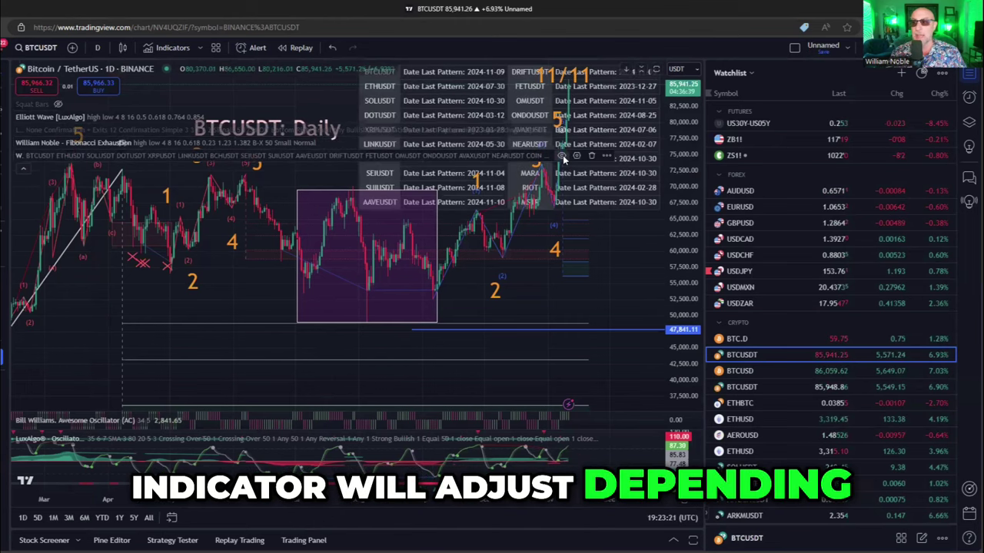
{"action": "left_click", "coordinate": [97, 48]}
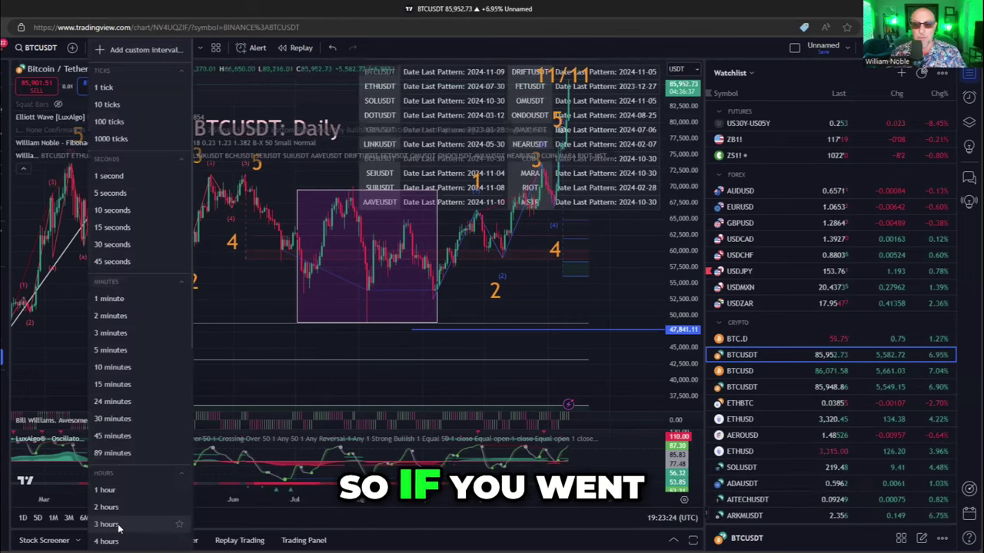
{"action": "left_click", "coordinate": [115, 540]}
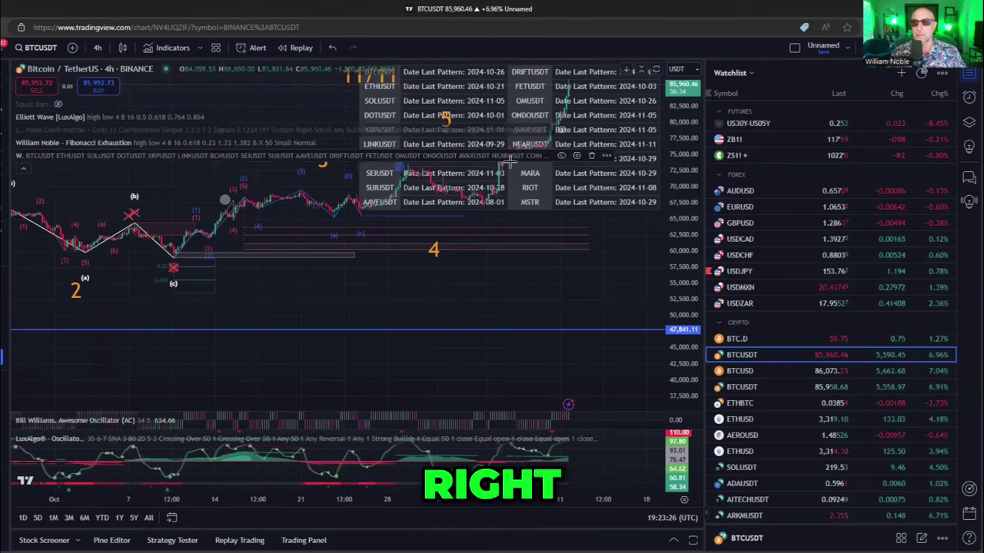
{"action": "left_click_drag", "start_coordinate": [435, 275], "coordinate": [162, 326]}
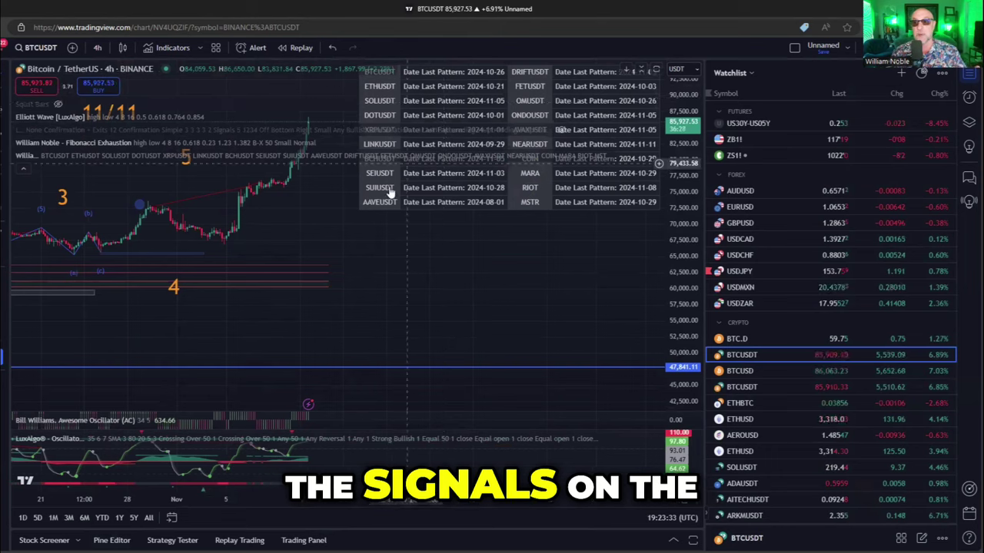
{"action": "left_click", "coordinate": [22, 169]}
{"action": "left_click_drag", "start_coordinate": [87, 162], "coordinate": [285, 169]}
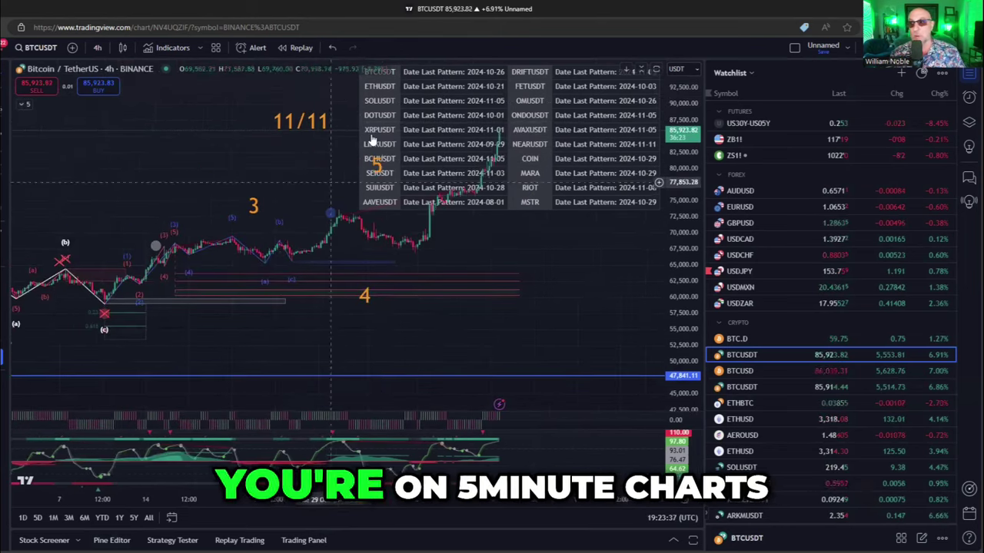
- Hide the multi-symbol indicator that shows the last pattern date table, and open the chart's interval choices
{"action": "left_click", "coordinate": [24, 104]}
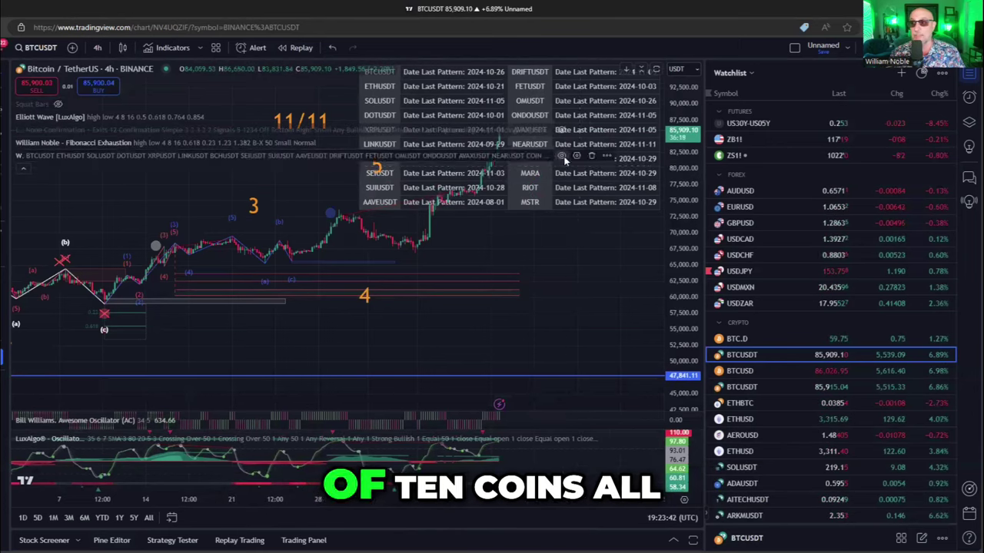
{"action": "left_click", "coordinate": [562, 156]}
{"action": "left_click", "coordinate": [97, 47]}
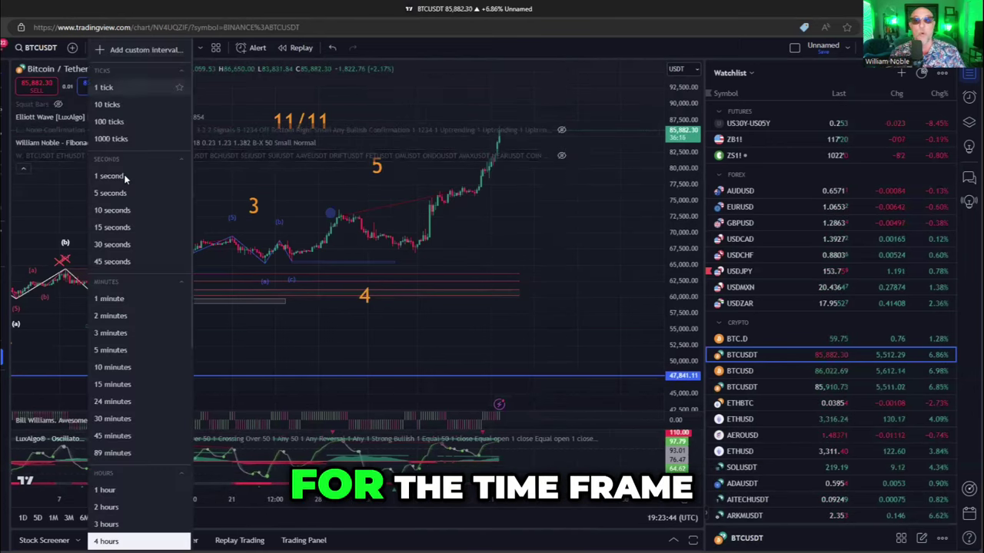